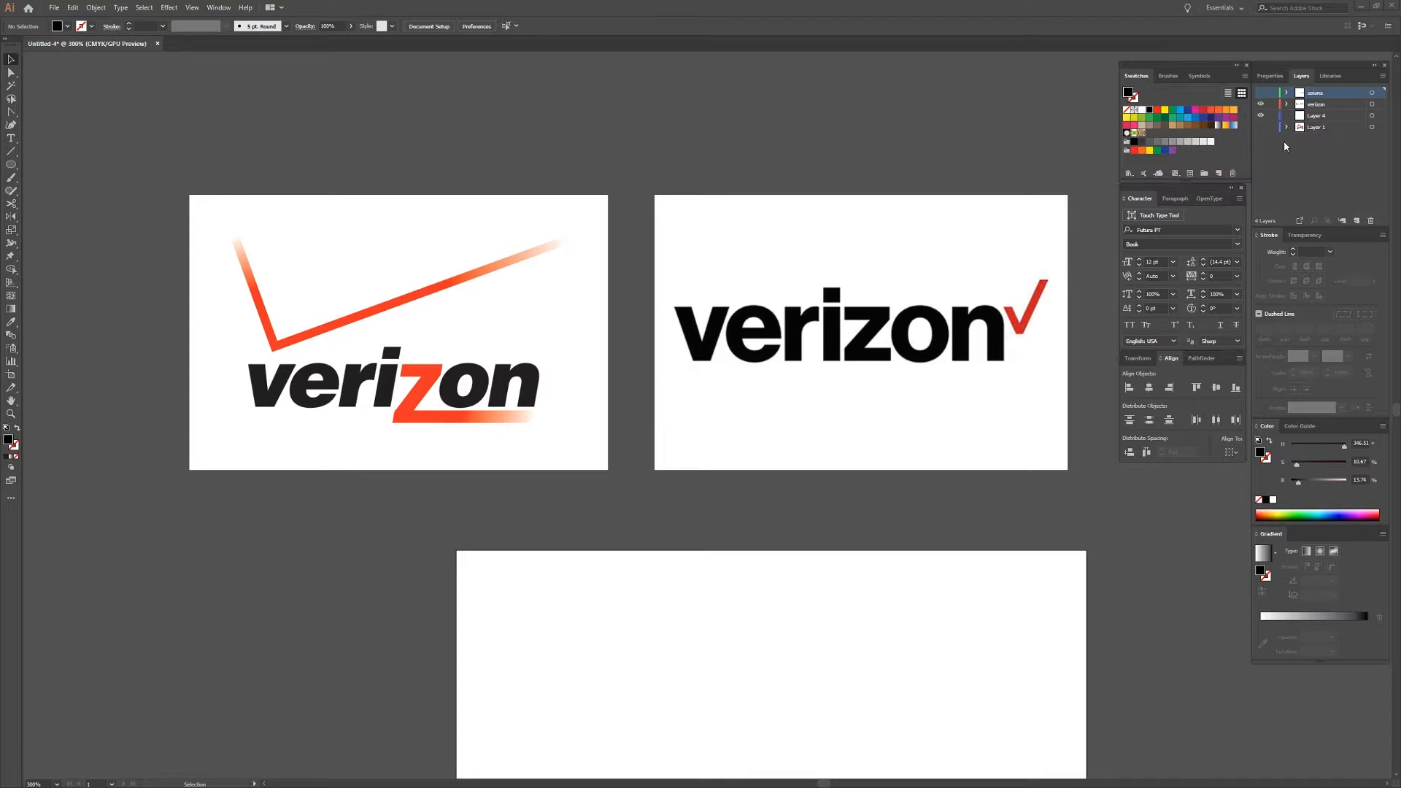
# Briefly show the asiana layer to examine the Kumho Tire and Asiana Airlines logos, and hide it again.
pyautogui.click(1261, 92)
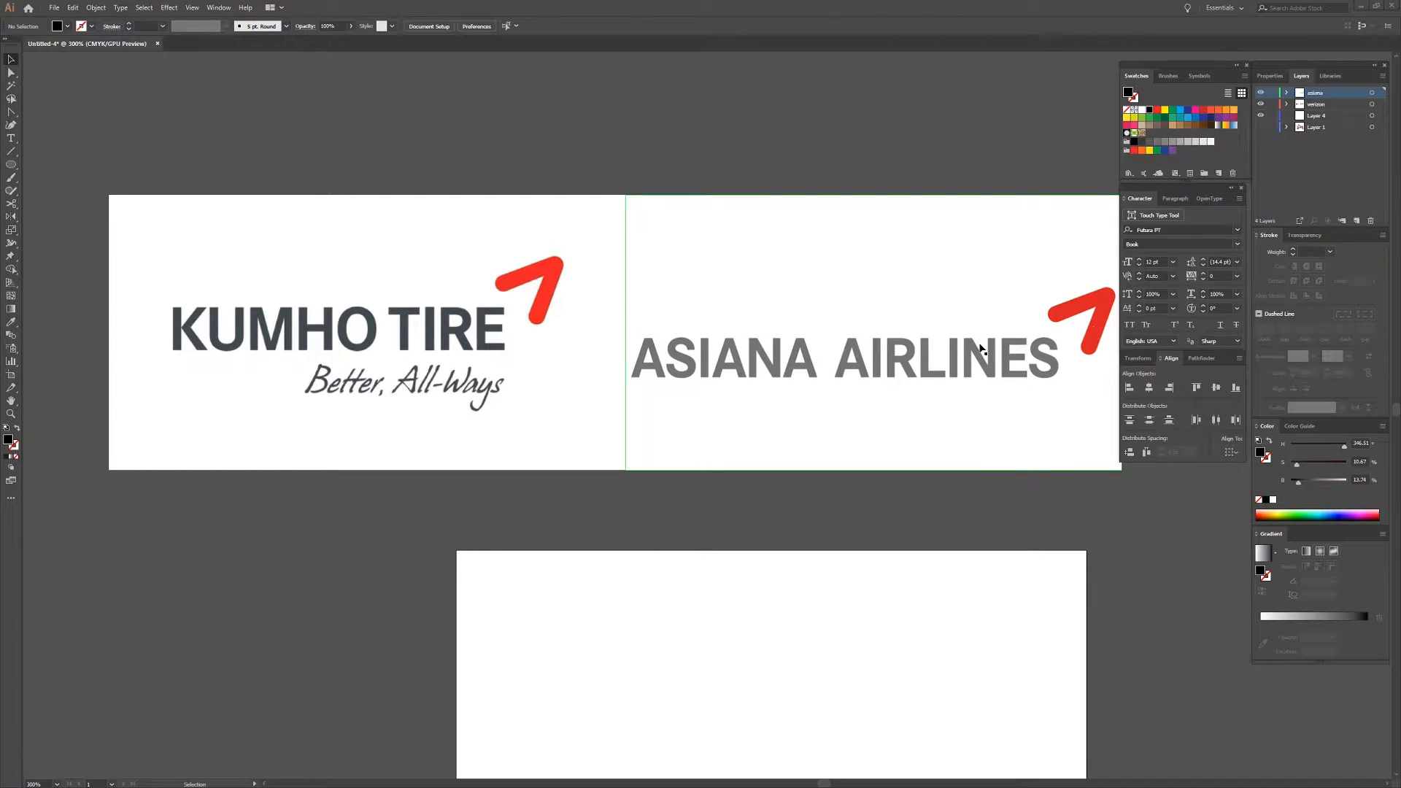
pyautogui.click(607, 326)
pyautogui.click(1261, 93)
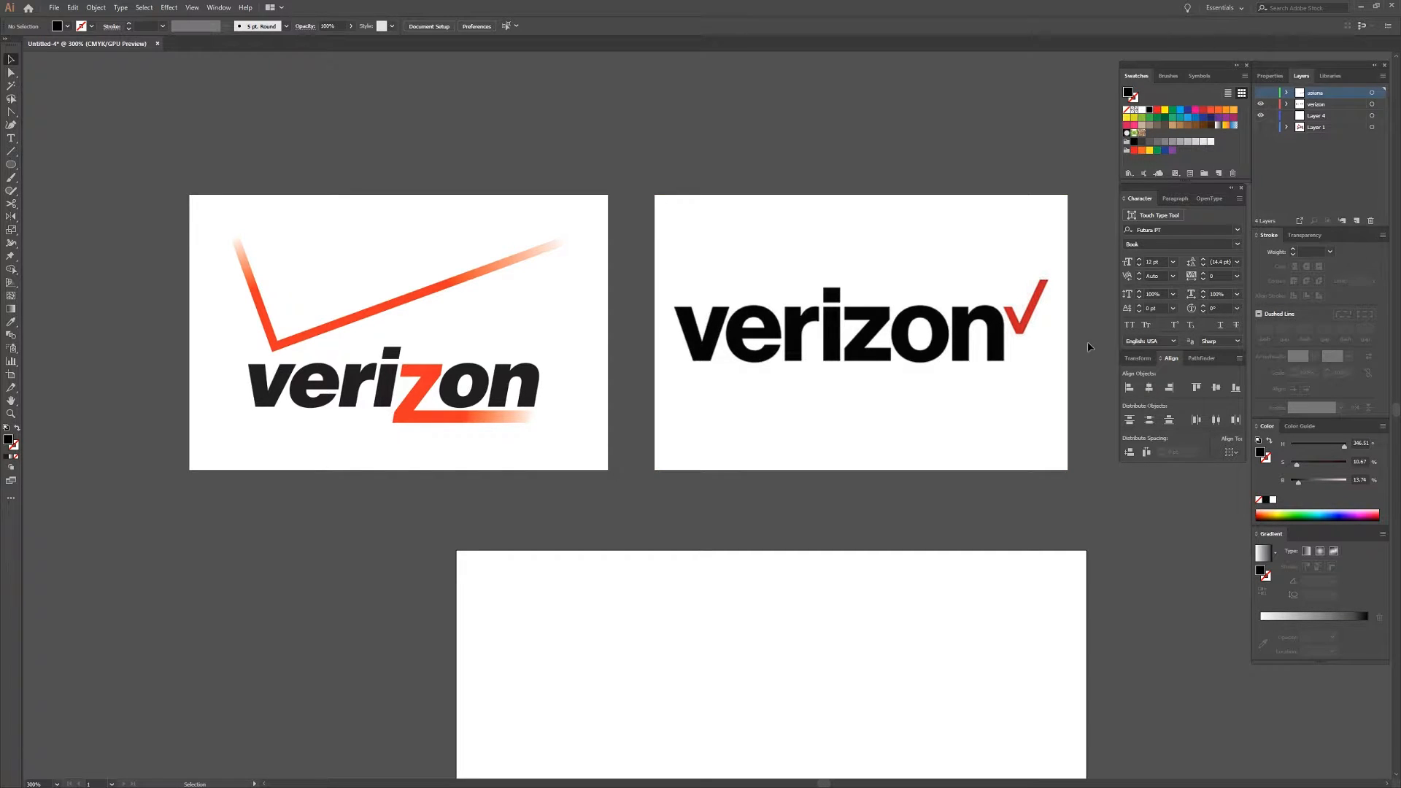
# Draw a black square about 19 pt wide on Layer 4 in the empty artboard below the Verizon logos.
pyautogui.scroll(-2, 1076, 361)
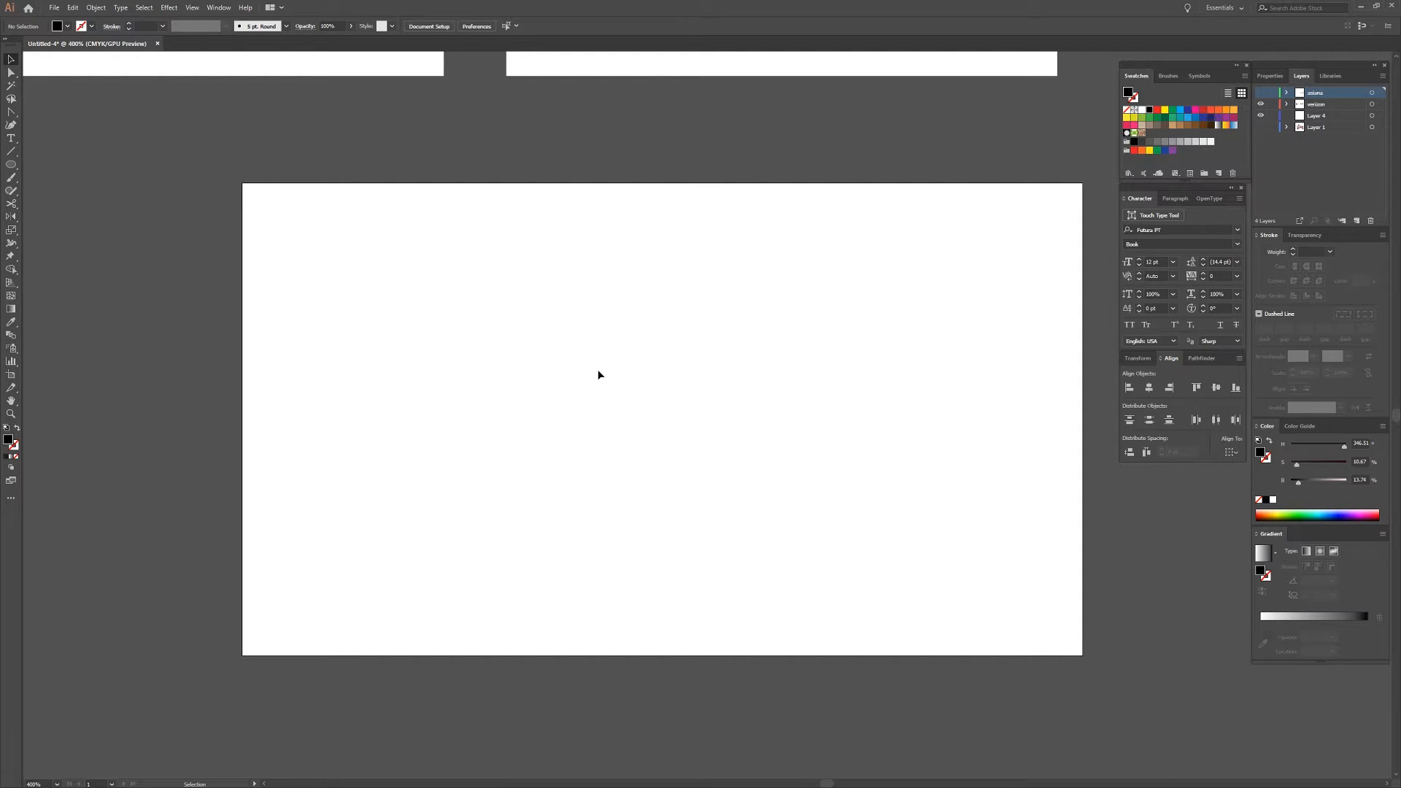
pyautogui.scroll(5, 557, 381)
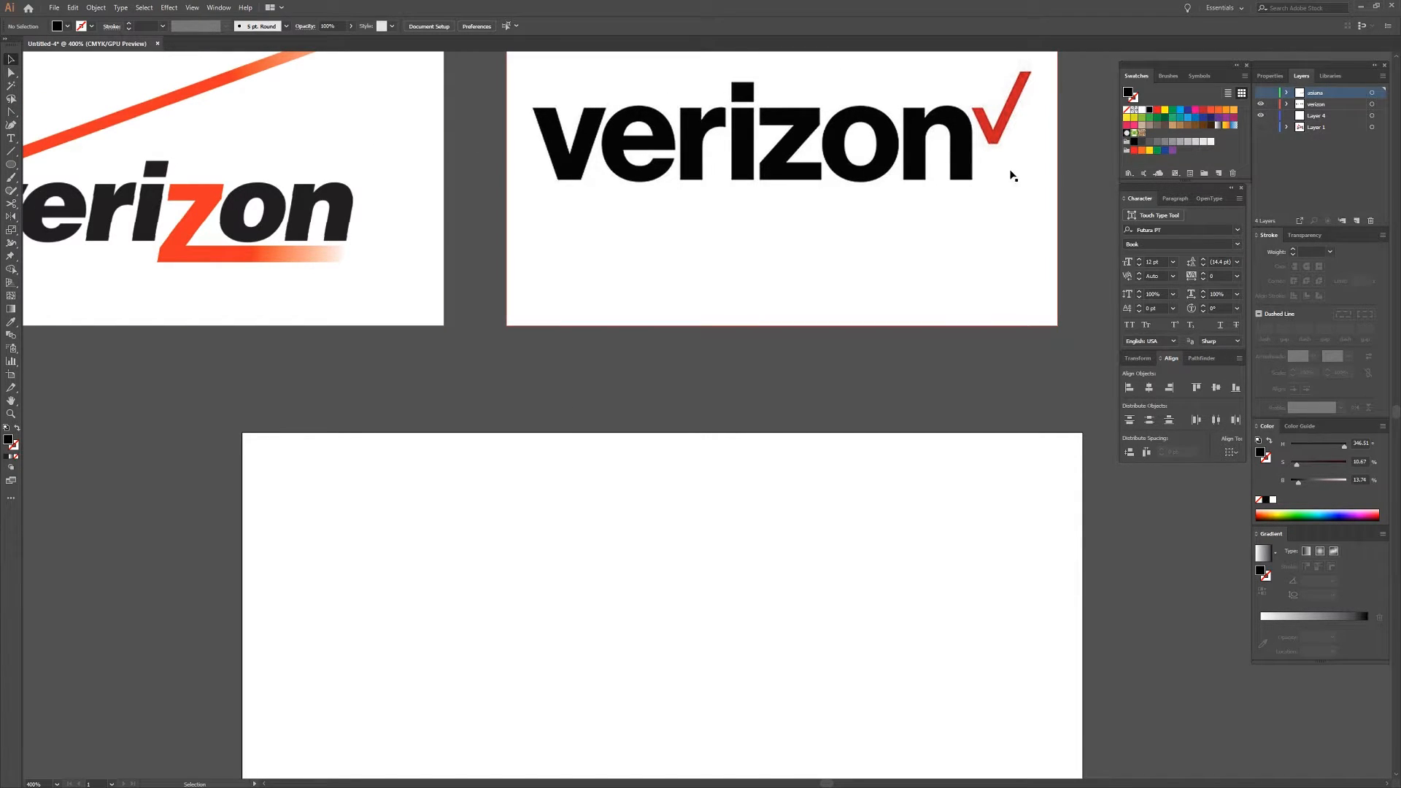
pyautogui.scroll(-2, 629, 411)
pyautogui.scroll(-4, 628, 408)
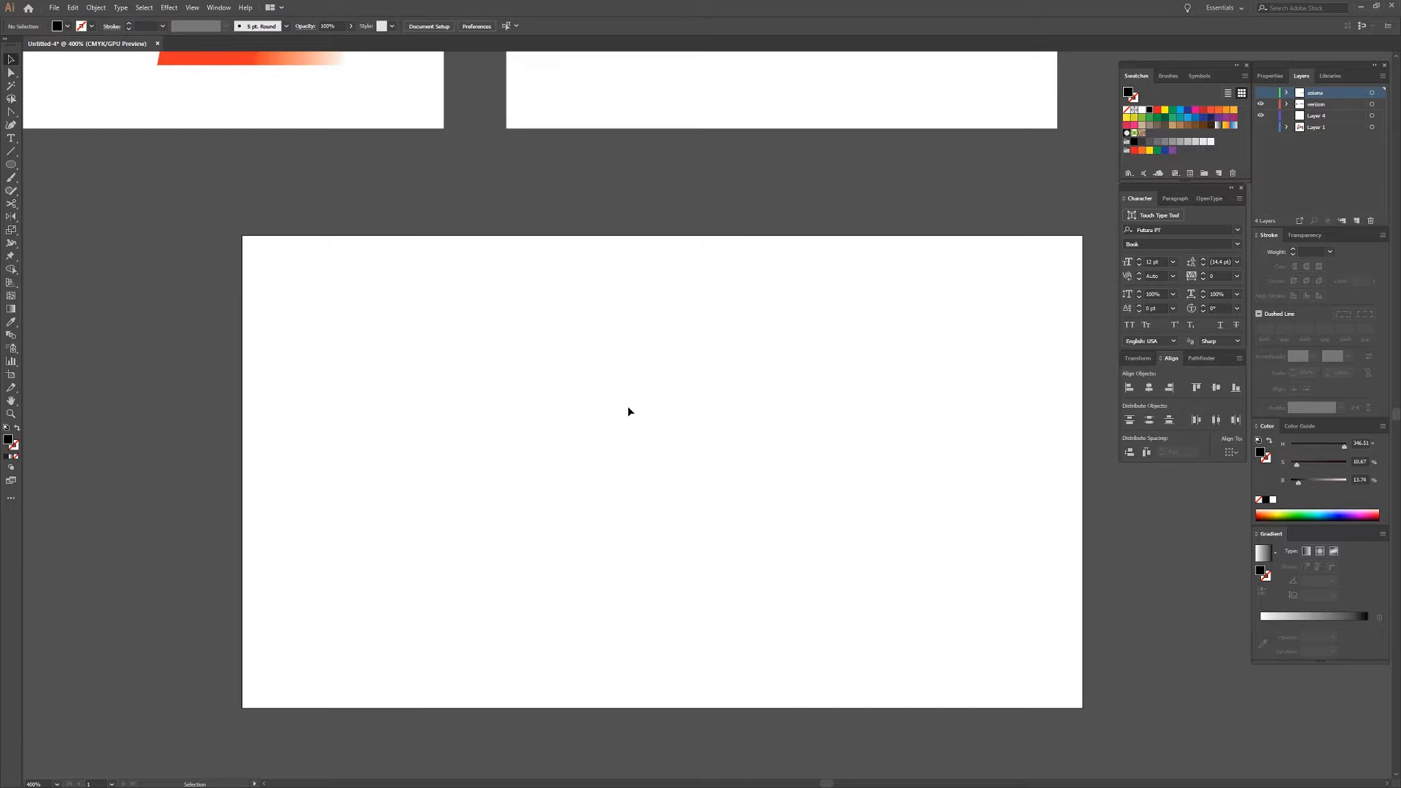
pyautogui.press('m')
pyautogui.click(1321, 117)
pyautogui.moveTo(530, 376); pyautogui.dragTo(593, 438)
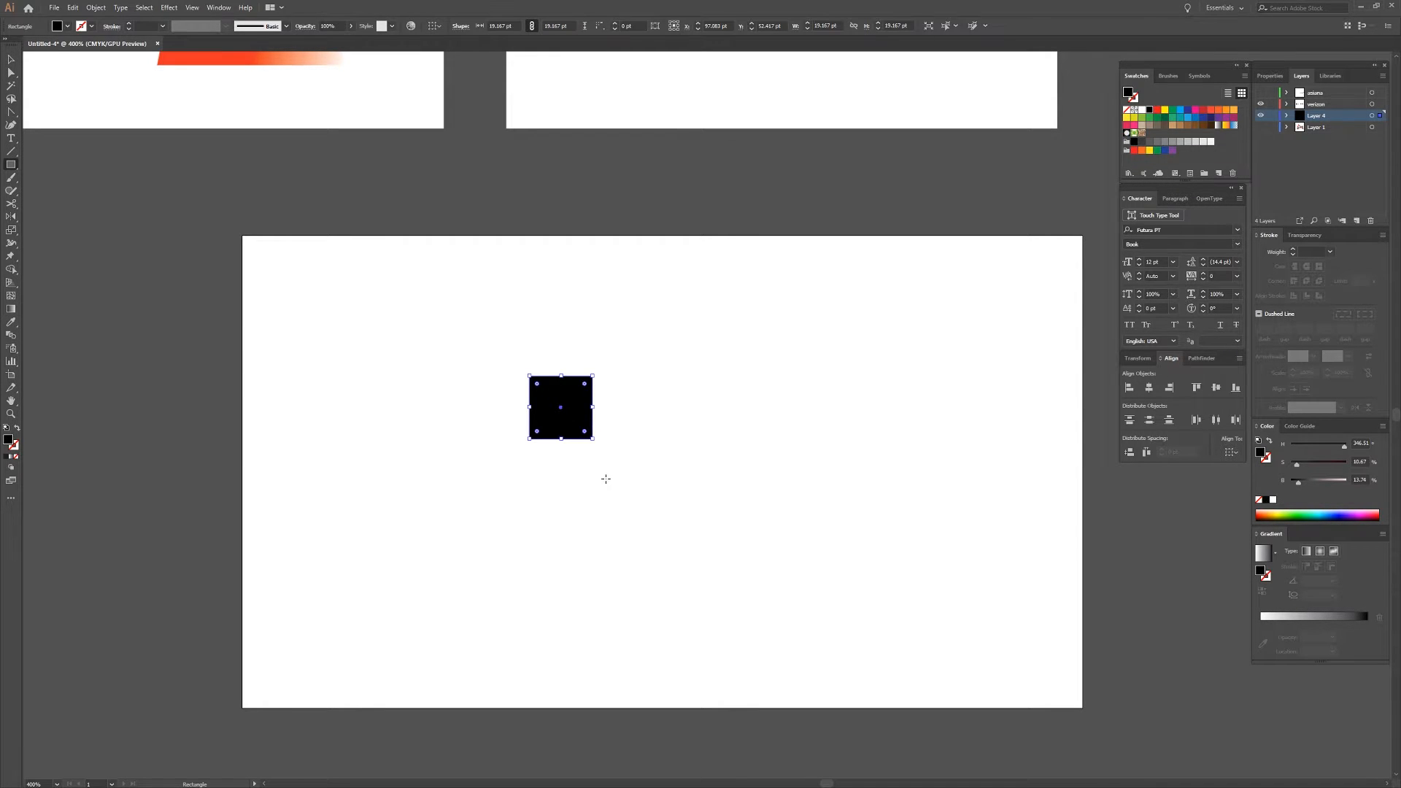
# Duplicate the black square to its right and above it with small equal gaps, forming an L of three squares.
pyautogui.press('v')
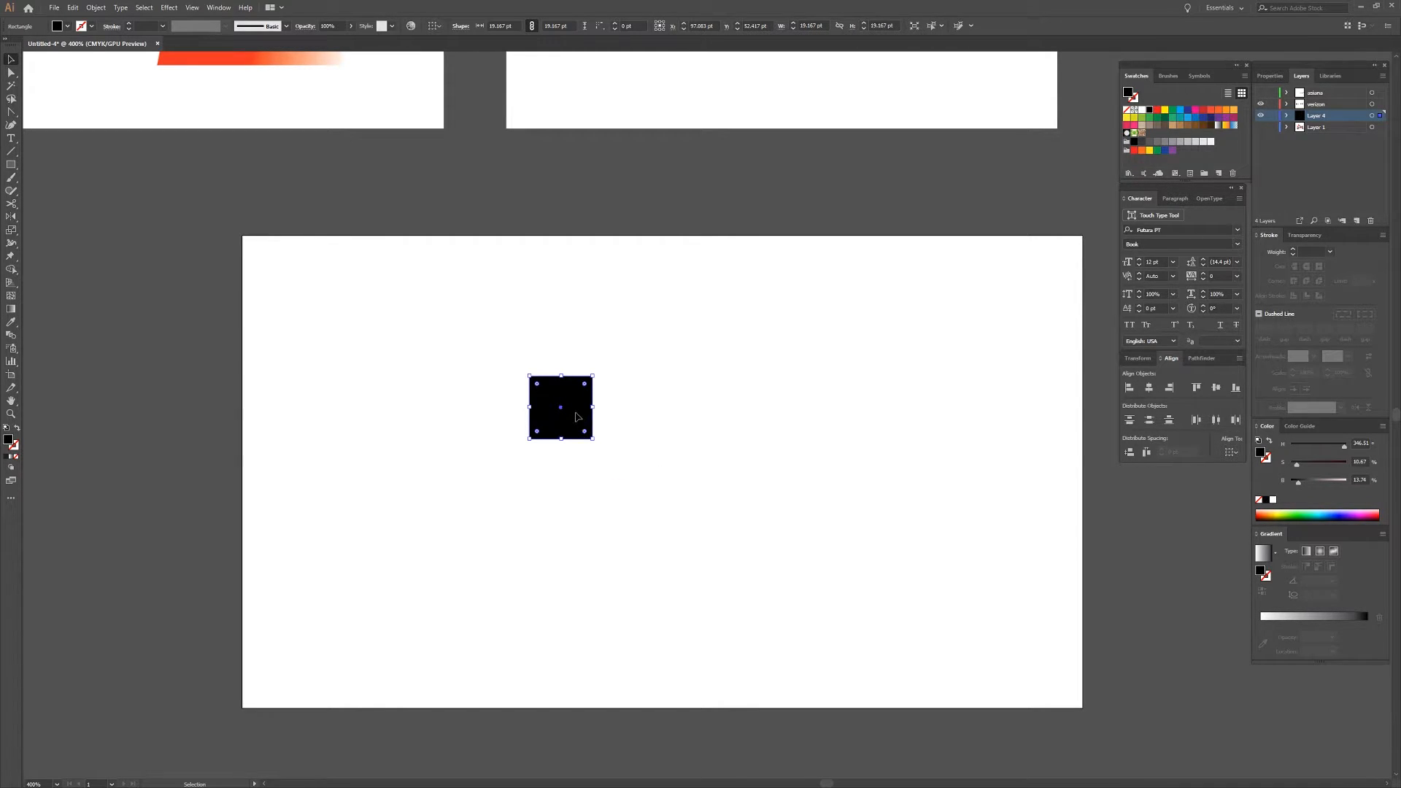
pyautogui.moveTo(580, 420); pyautogui.dragTo(648, 416)
pyautogui.scroll(3, 549, 387)
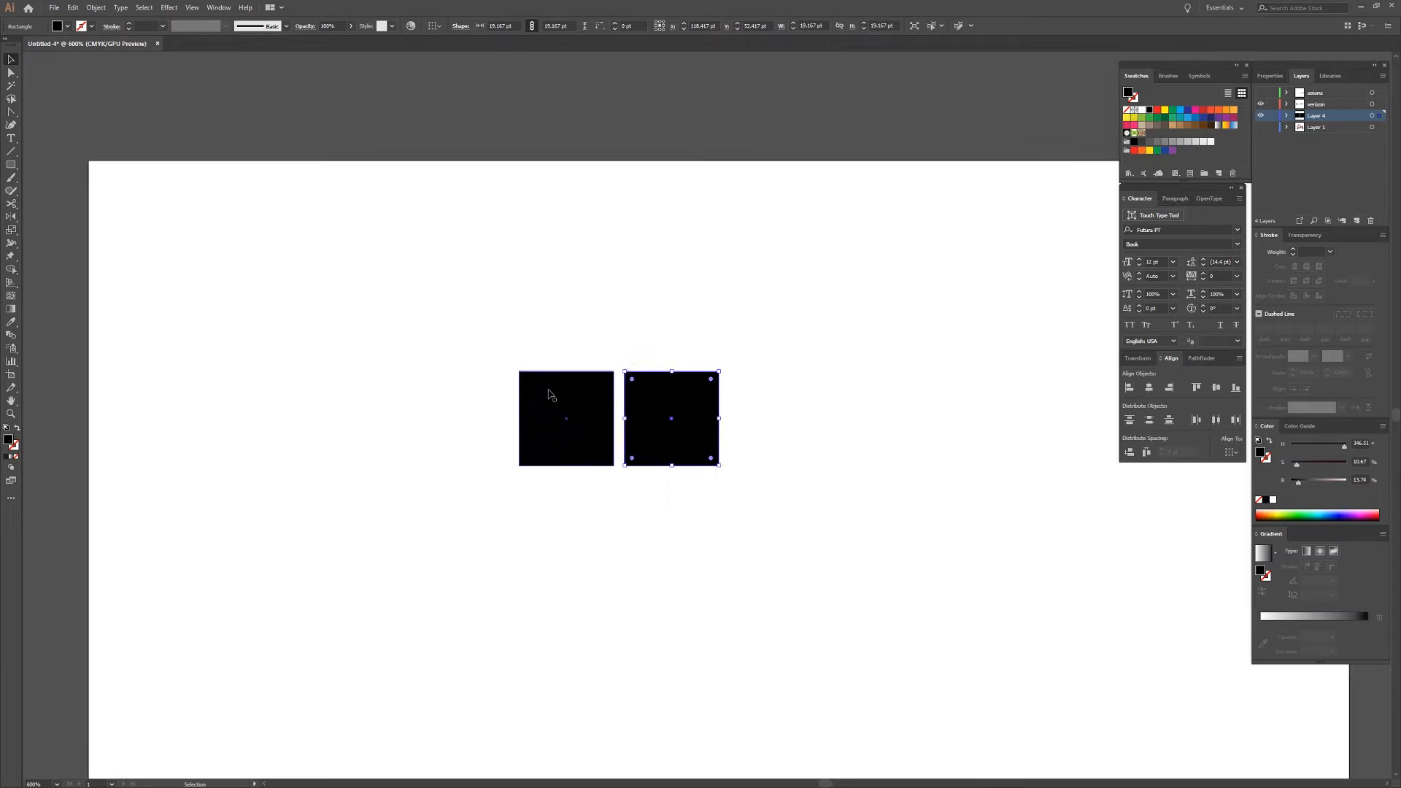
pyautogui.moveTo(745, 444); pyautogui.dragTo(739, 505)
pyautogui.moveTo(798, 581); pyautogui.dragTo(587, 369)
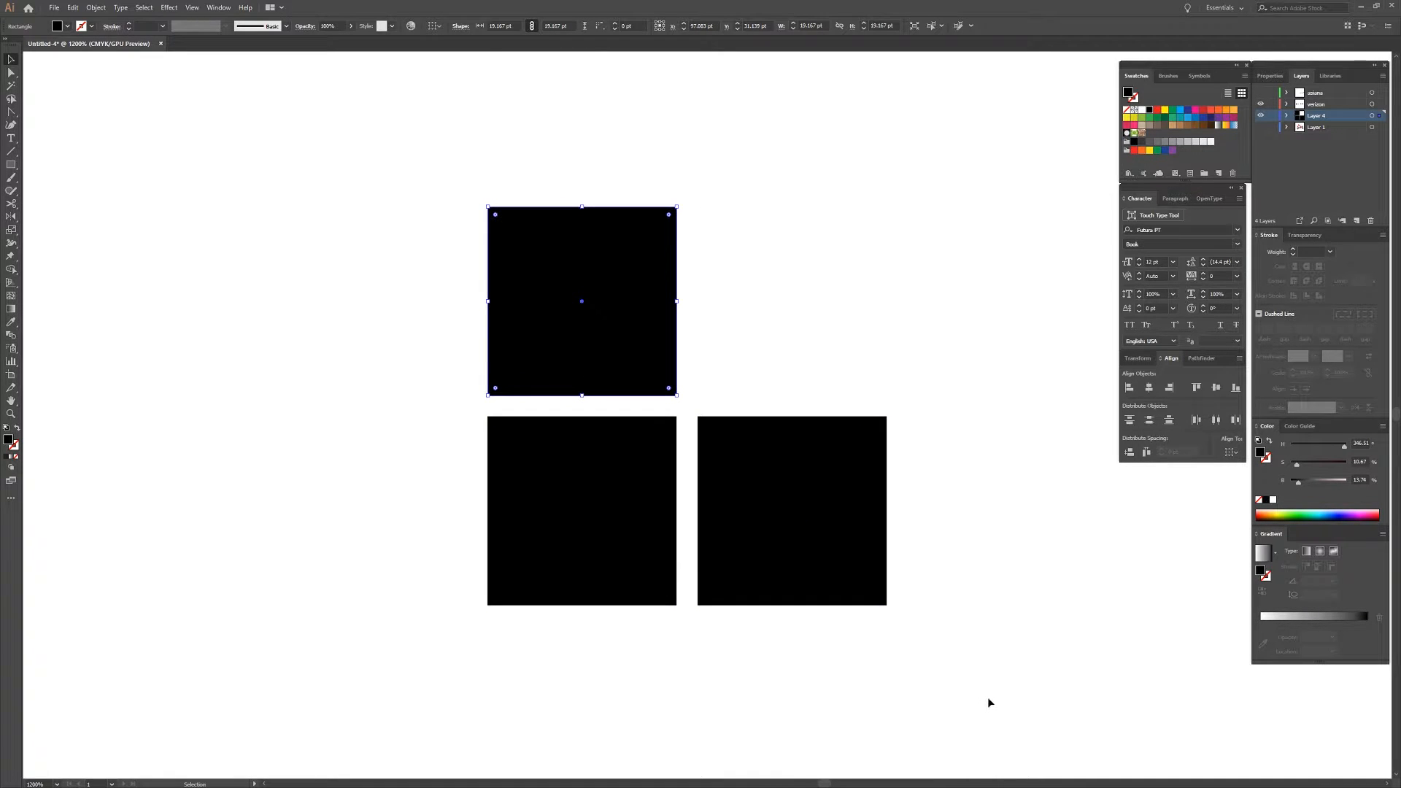
# Rotate the three squares together by 45 degrees so they form a V of diamonds.
pyautogui.moveTo(978, 654); pyautogui.dragTo(674, 331)
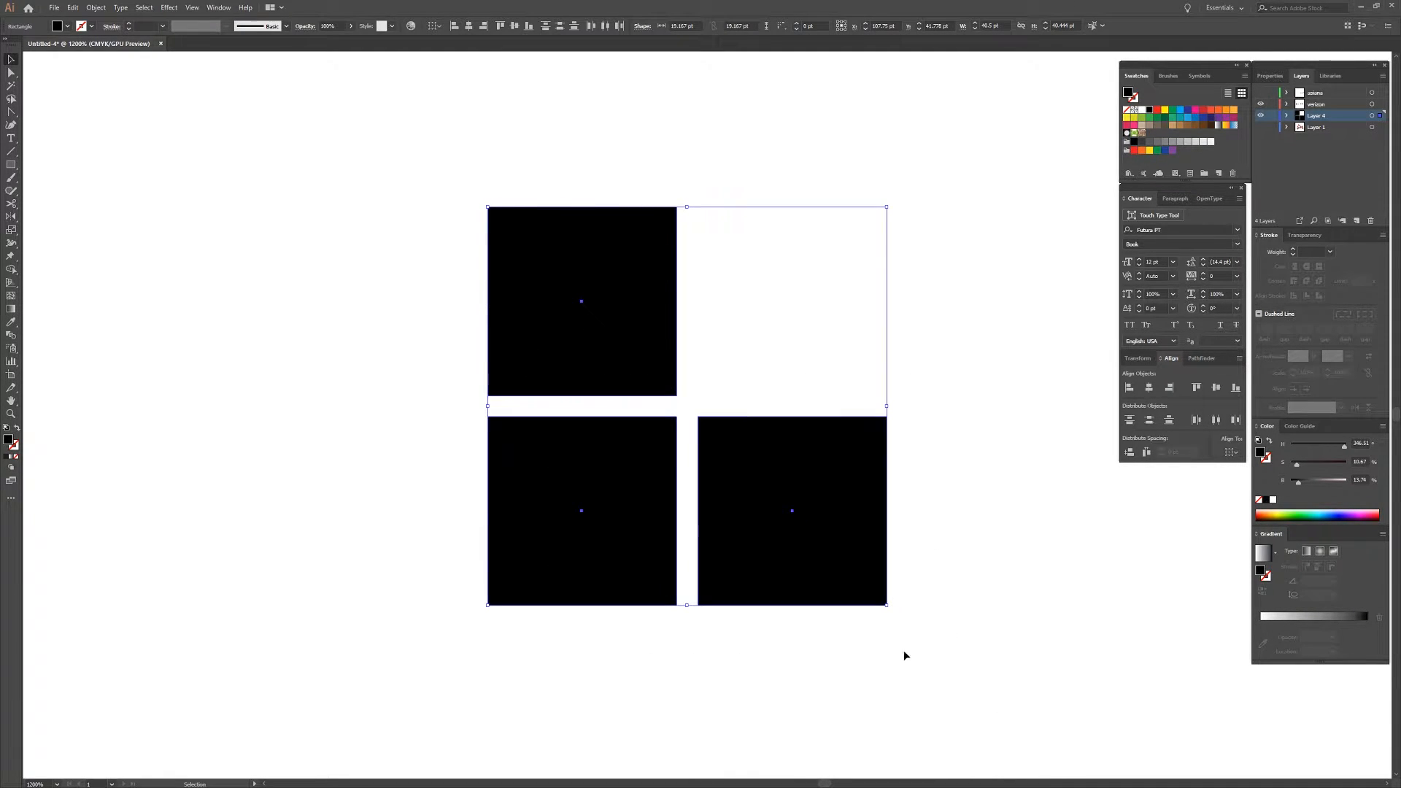
pyautogui.moveTo(891, 610); pyautogui.dragTo(984, 410)
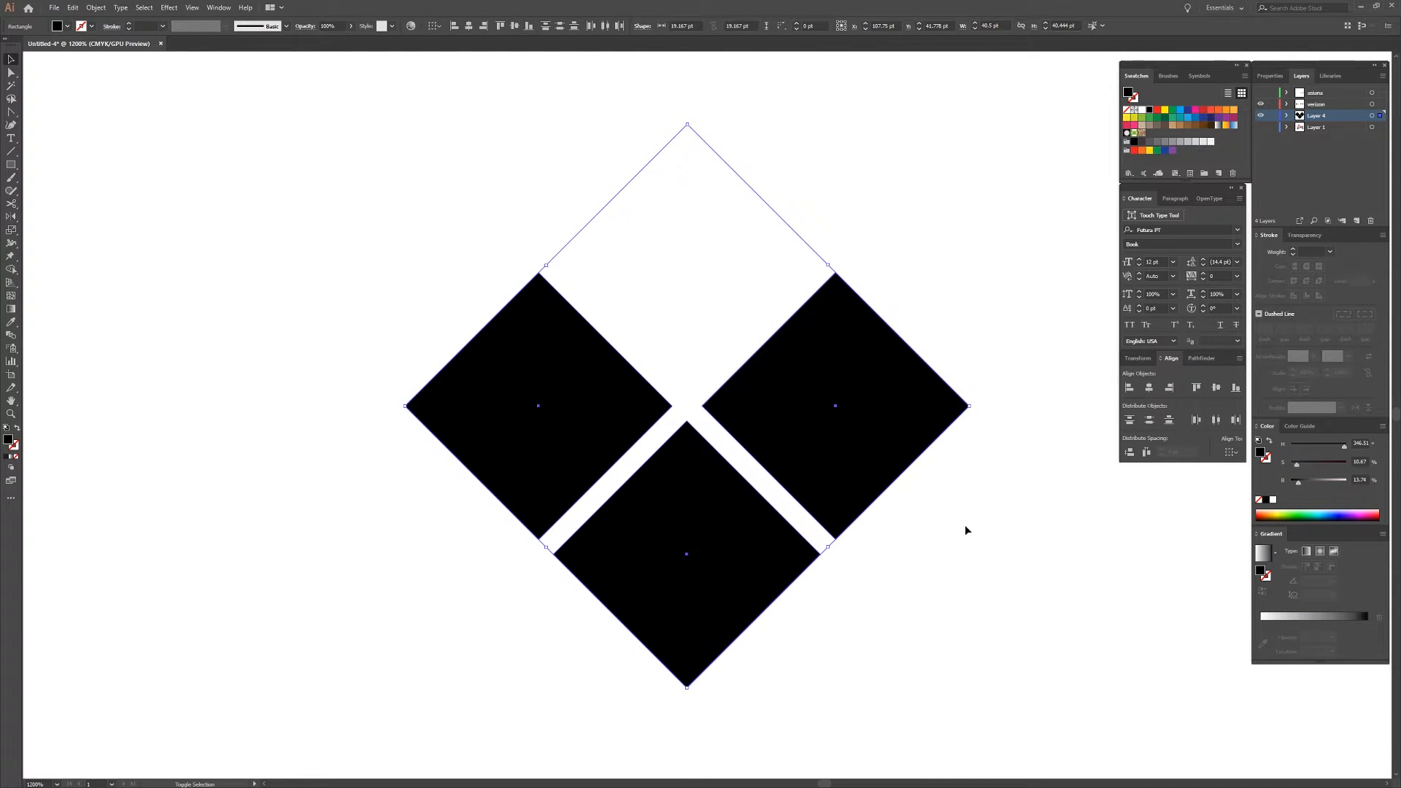
pyautogui.click(948, 575)
# Align the vertical centres of the two upper diamonds, after trying and undoing a resize of the pair.
pyautogui.scroll(-2, 943, 580)
pyautogui.scroll(-1, 943, 581)
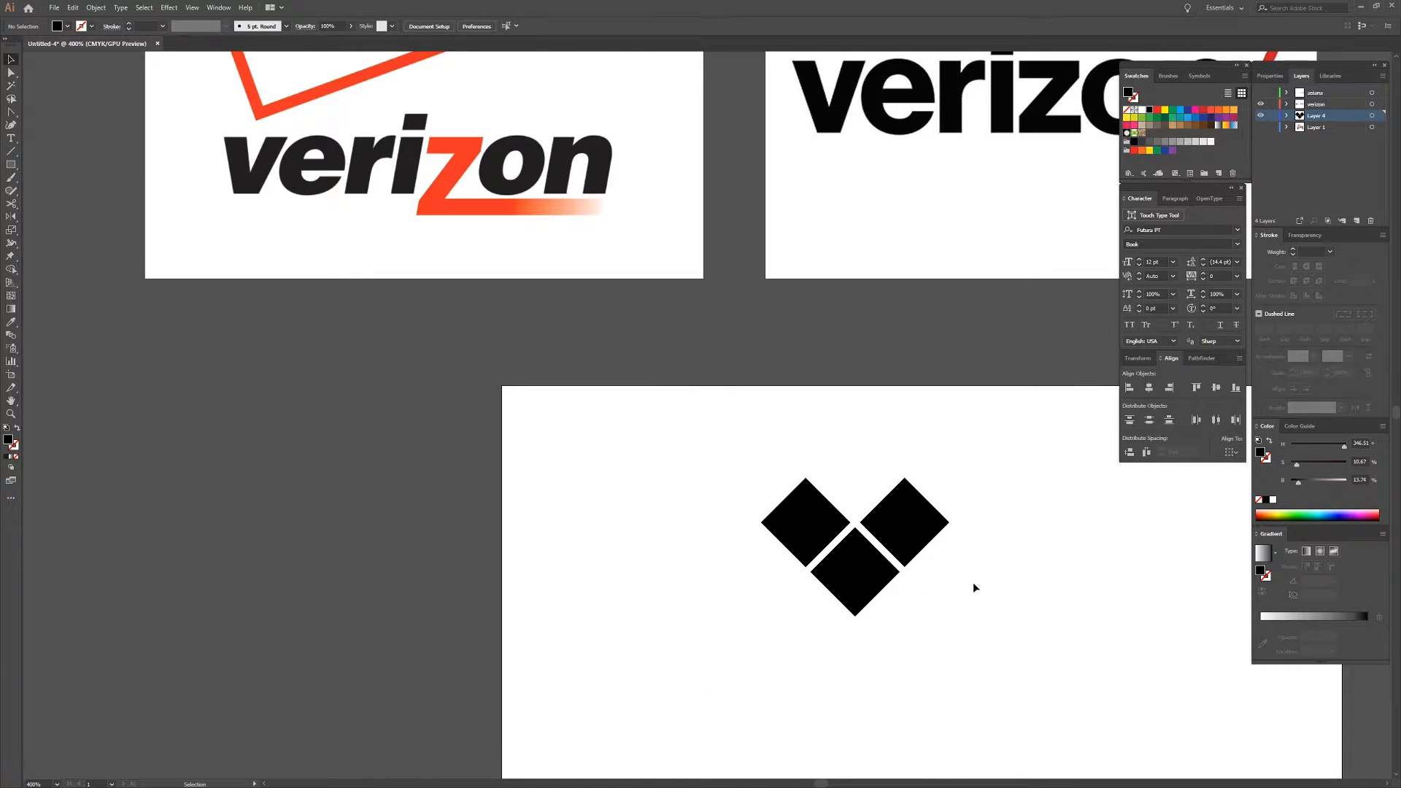
pyautogui.moveTo(1030, 517); pyautogui.dragTo(980, 472)
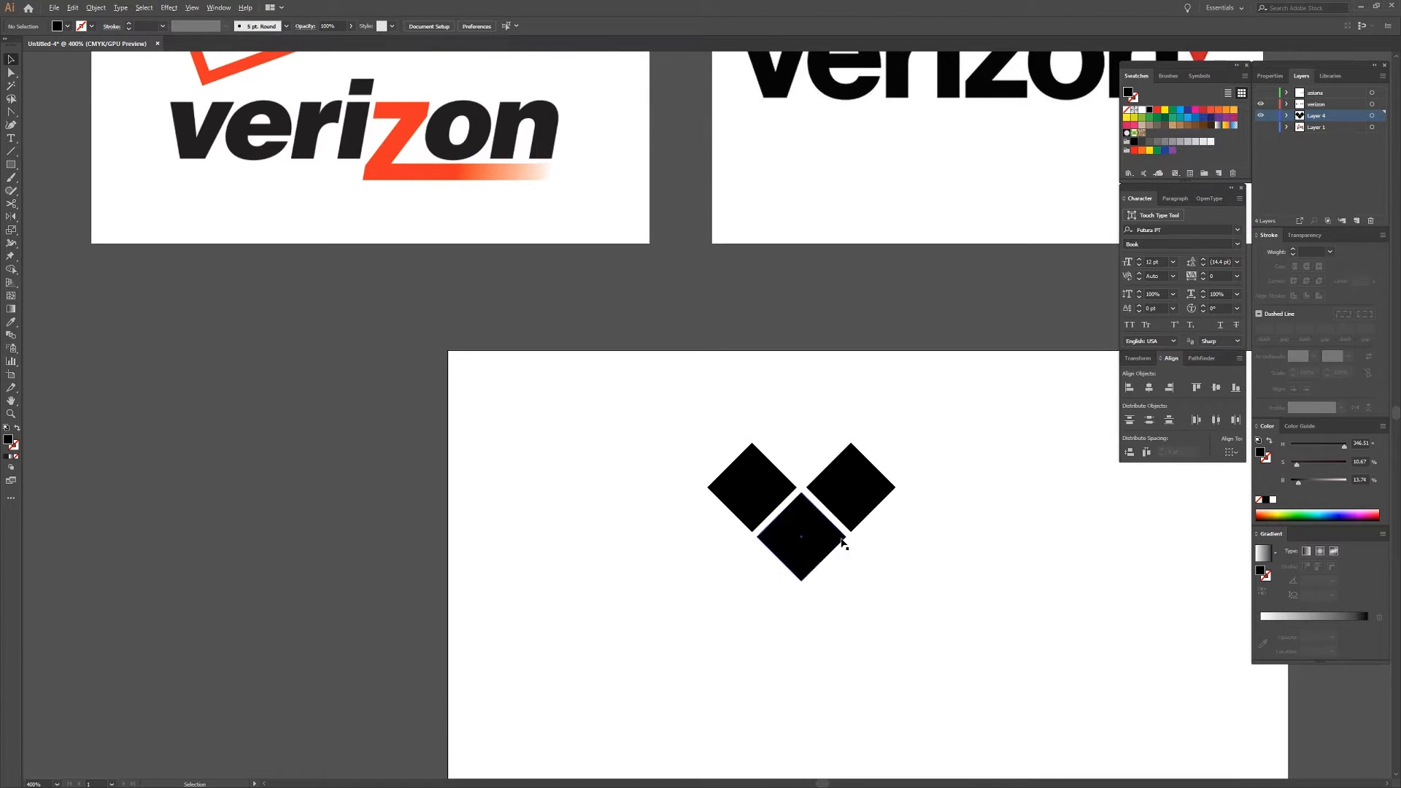
pyautogui.scroll(2, 839, 541)
pyautogui.click(851, 467)
pyautogui.keyDown('shift'); pyautogui.click(693, 460); pyautogui.keyUp('shift')
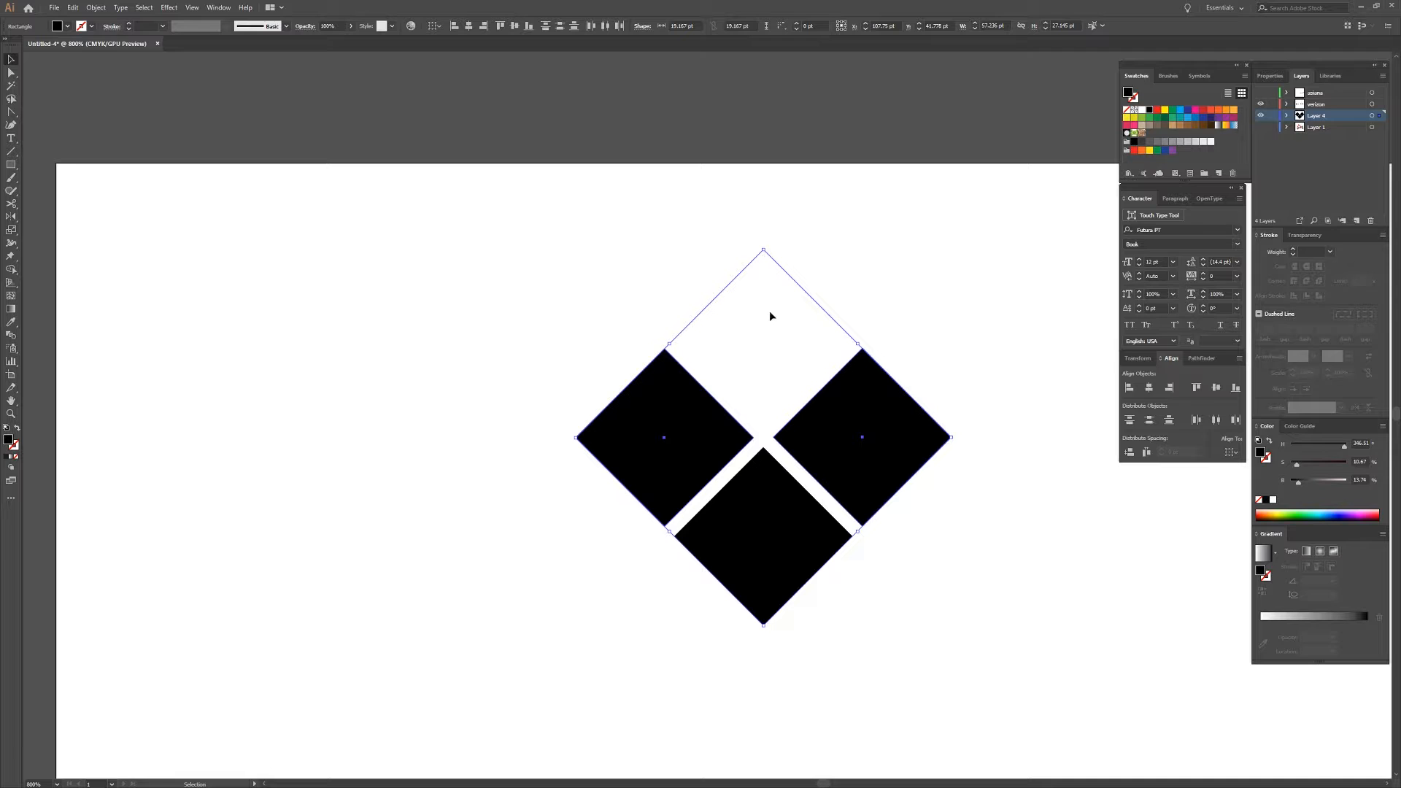
pyautogui.moveTo(765, 252)
pyautogui.mouseDown()
pyautogui.moveTo(760, 442)
pyautogui.moveTo(760, 283)
pyautogui.moveTo(779, 353)
pyautogui.moveTo(780, 264)
pyautogui.mouseUp()
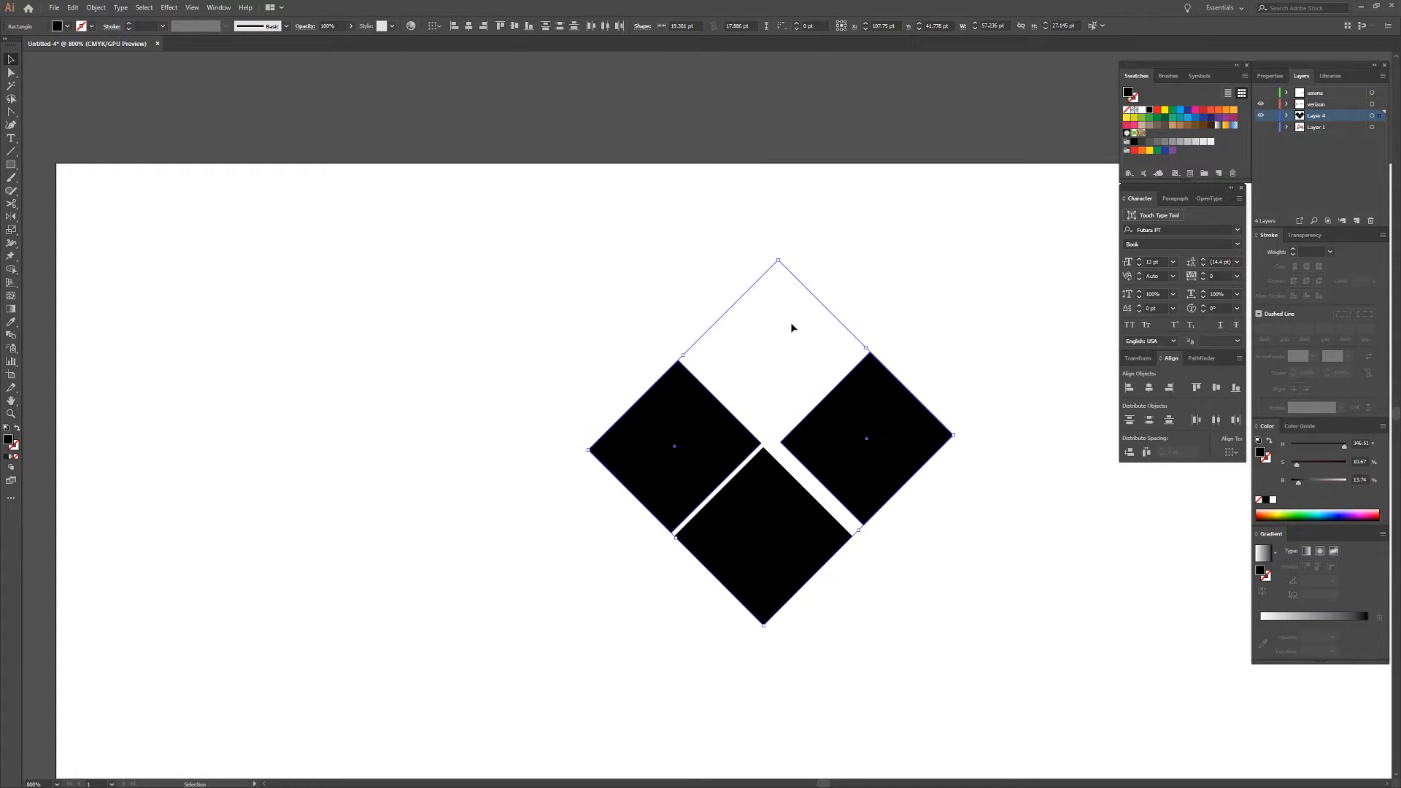
pyautogui.hotkey('ctrl', 'z')
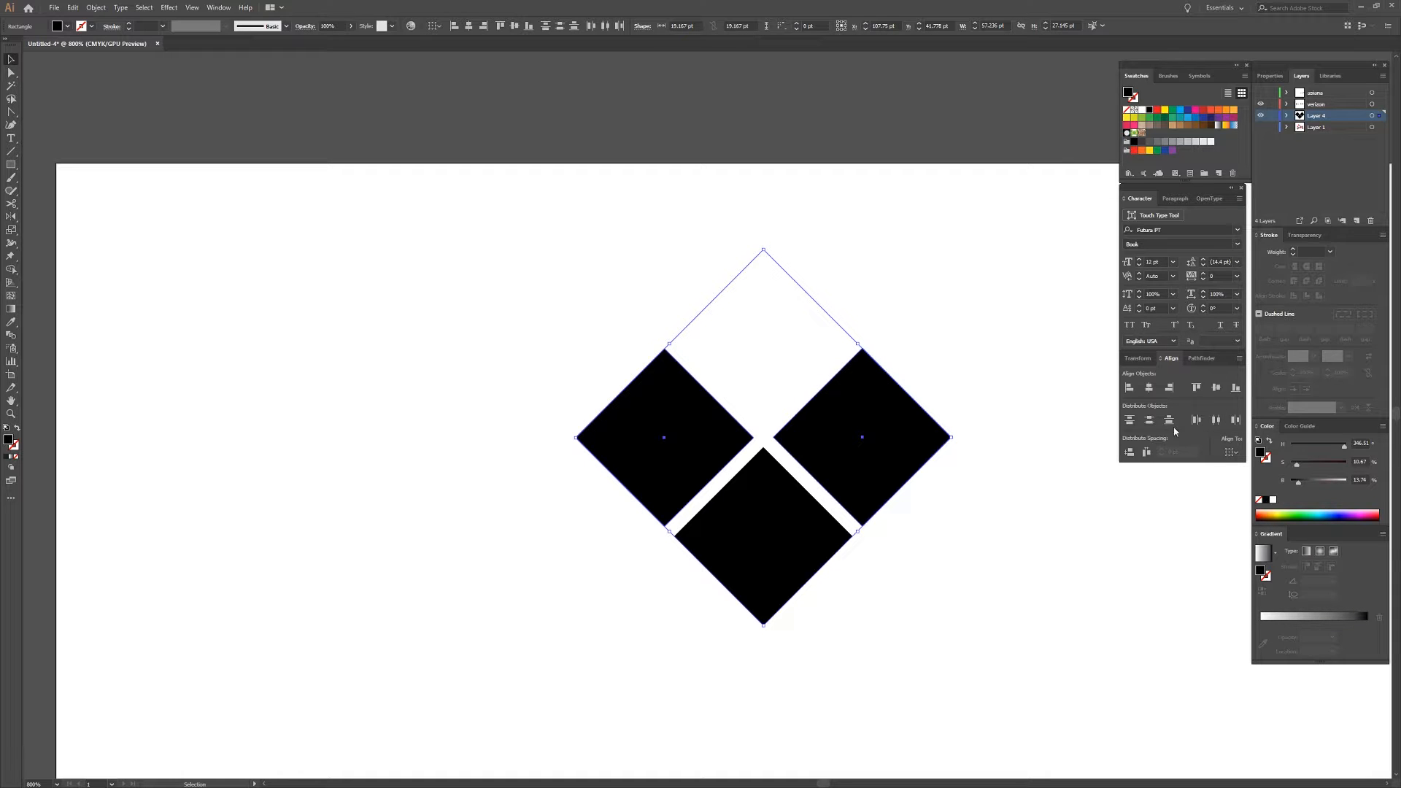
pyautogui.click(1215, 389)
# Draw a frame about 77 by 49 pt around the three diamonds with a black stroke and no fill.
pyautogui.press('m')
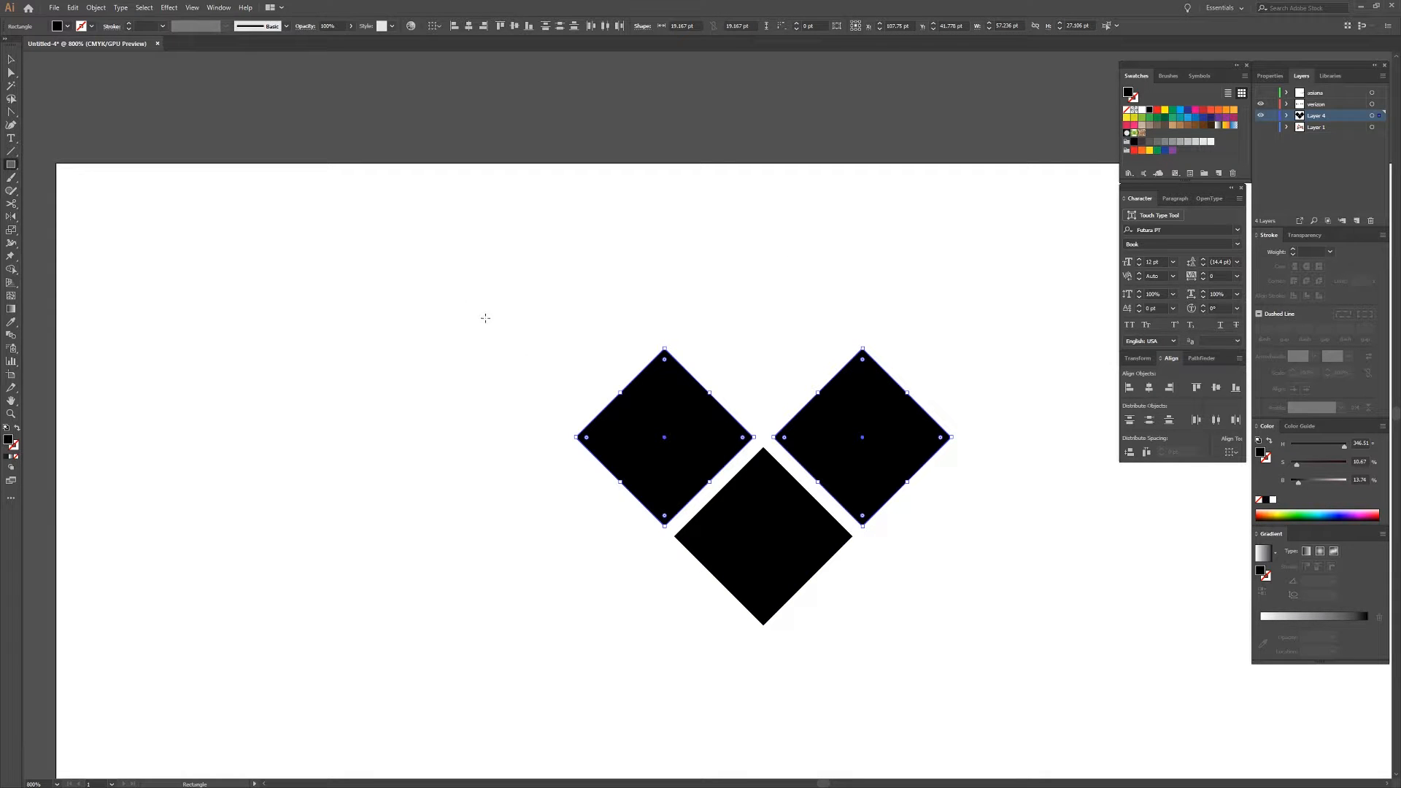
pyautogui.moveTo(519, 322); pyautogui.dragTo(1026, 645)
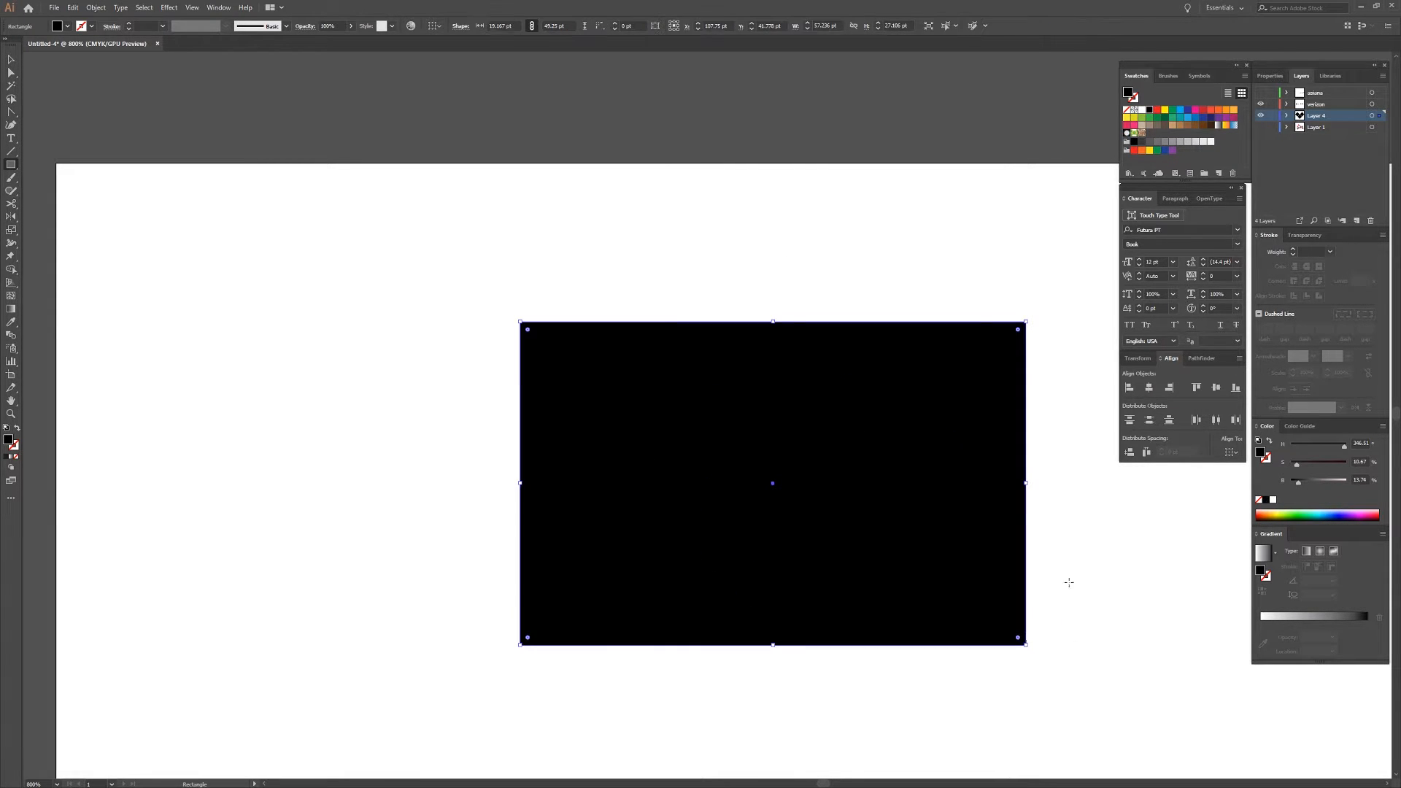
pyautogui.hotkey('shift', 'x')
pyautogui.press('v')
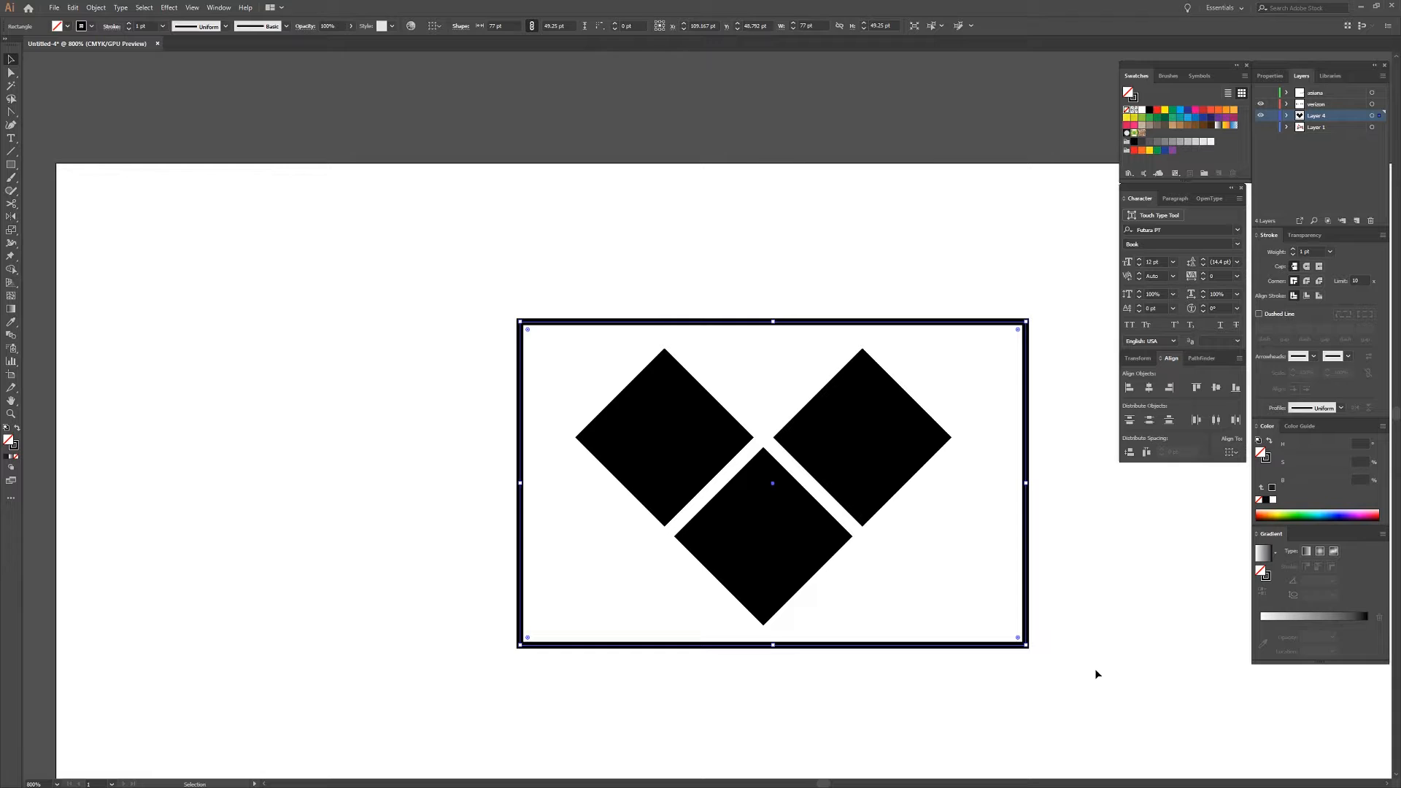
# Squash the frame and the three diamonds together vertically from the top until the frame is about 38 pt high.
pyautogui.moveTo(1086, 662); pyautogui.dragTo(439, 238)
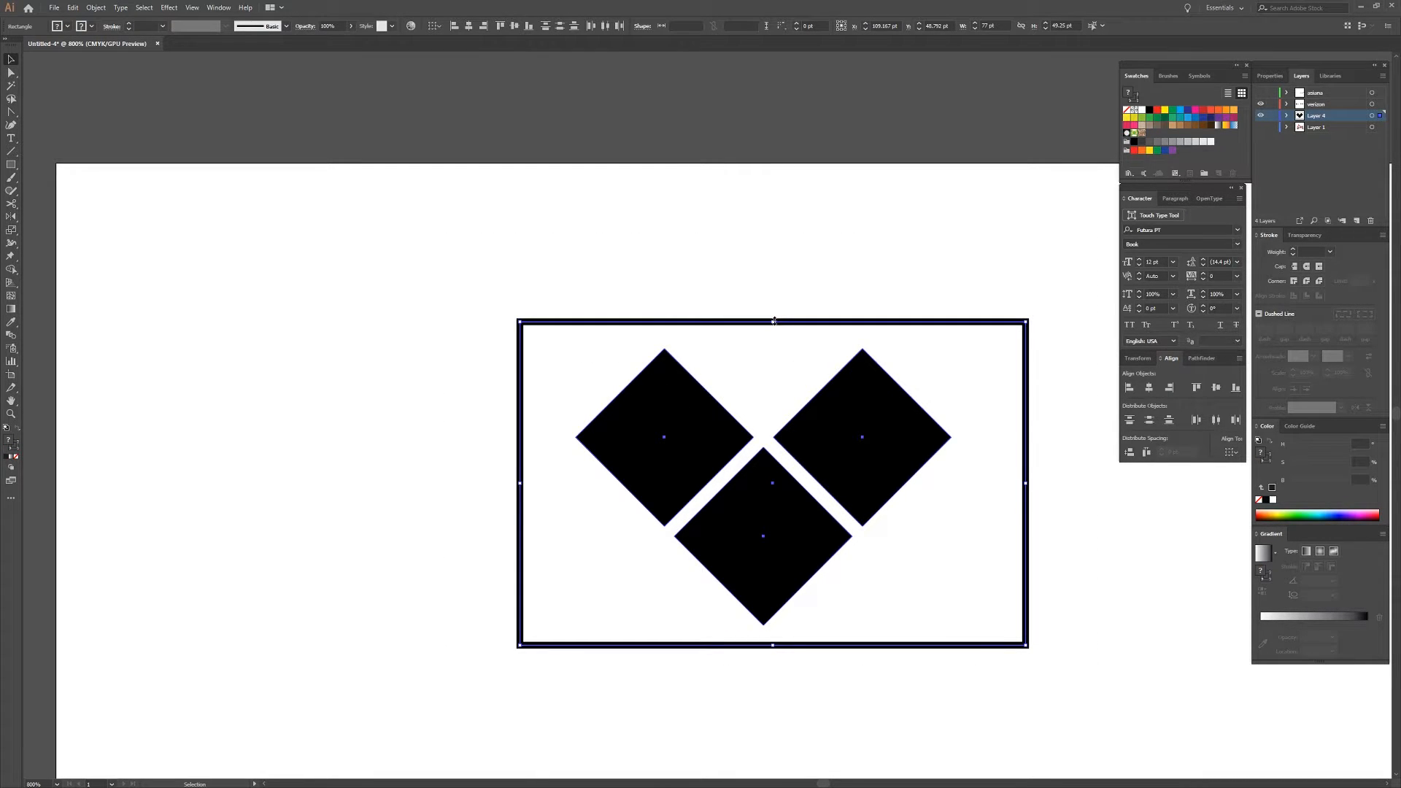
pyautogui.moveTo(774, 322); pyautogui.dragTo(778, 380)
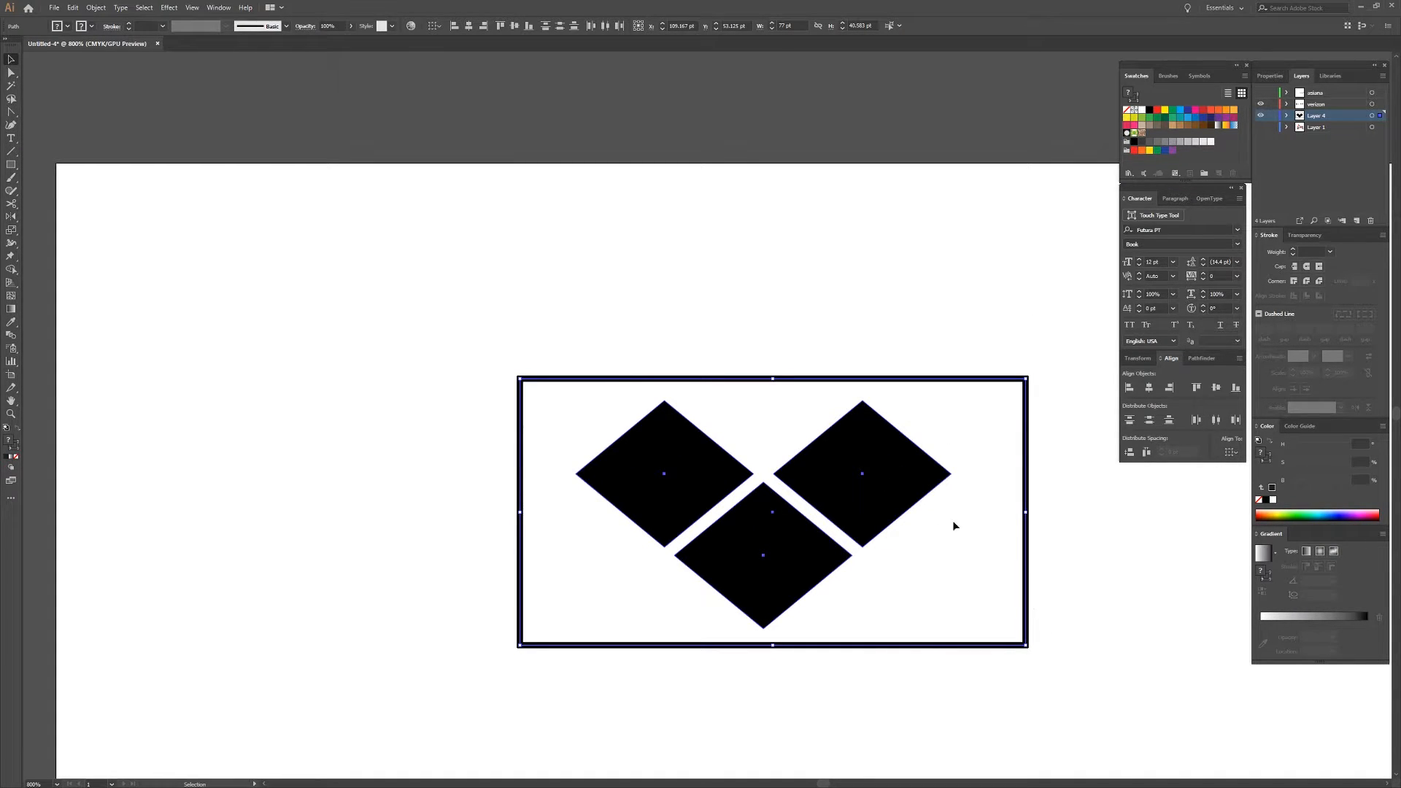
pyautogui.moveTo(773, 378); pyautogui.dragTo(778, 395)
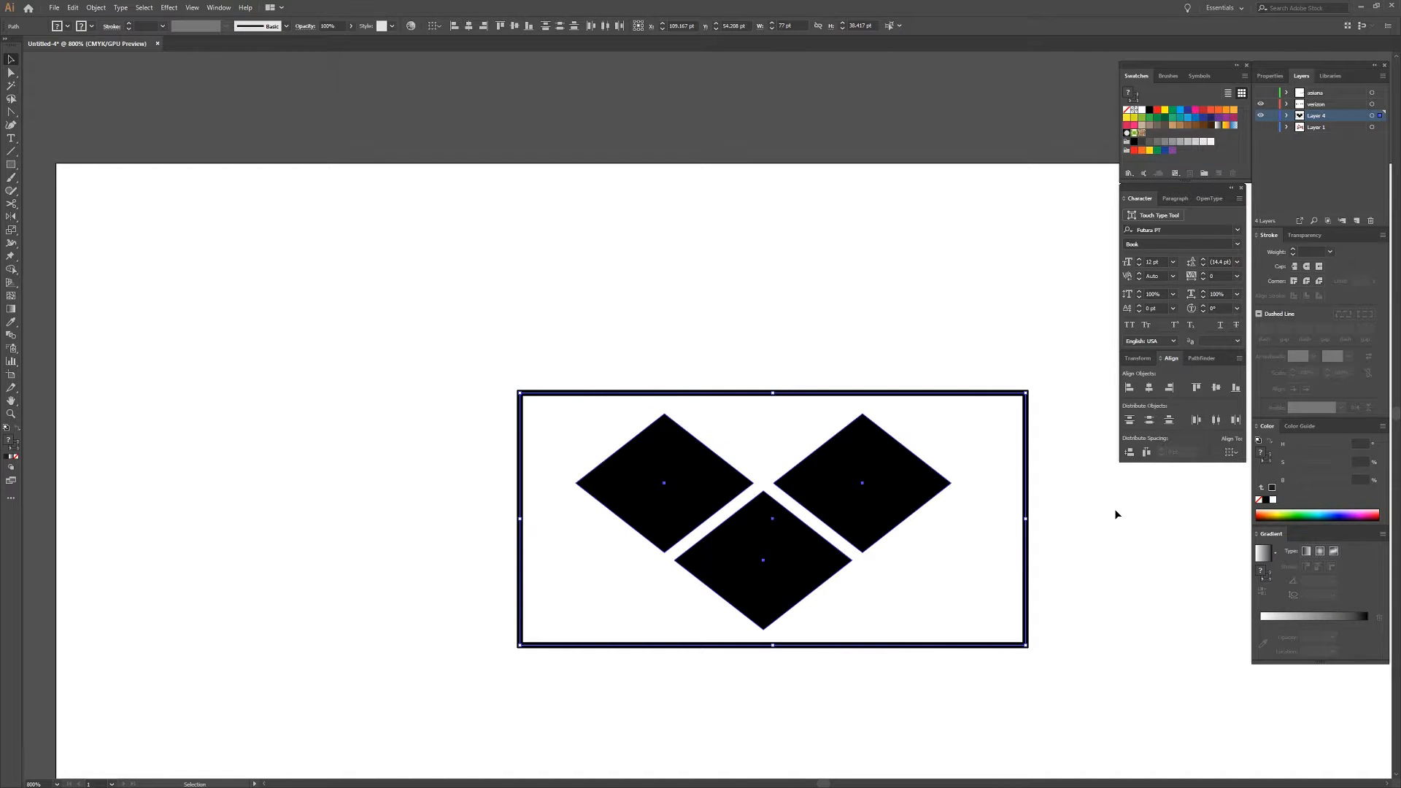
# Delete the rectangular frame around the flattened diamonds.
pyautogui.click(1077, 651)
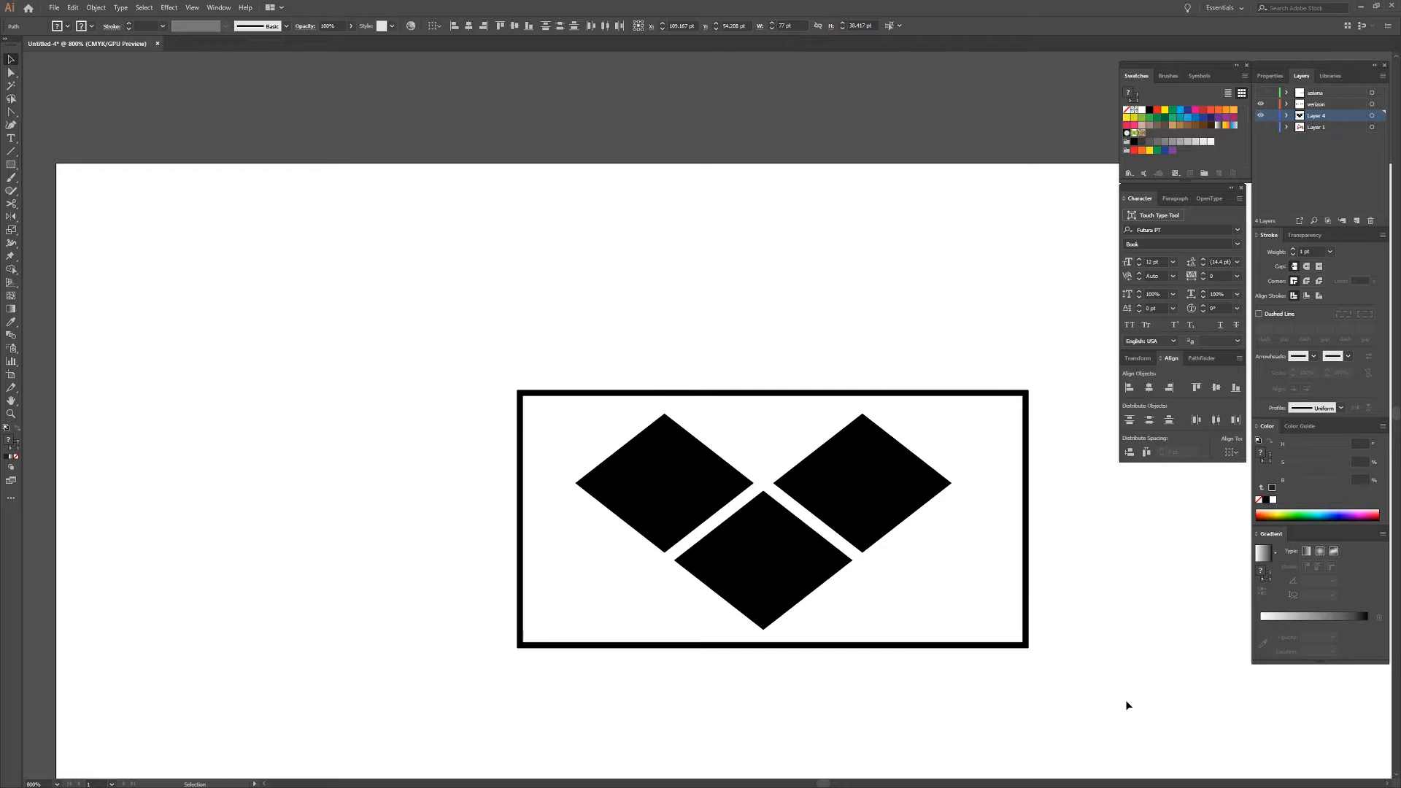
pyautogui.click(1001, 608)
pyautogui.press('Delete')
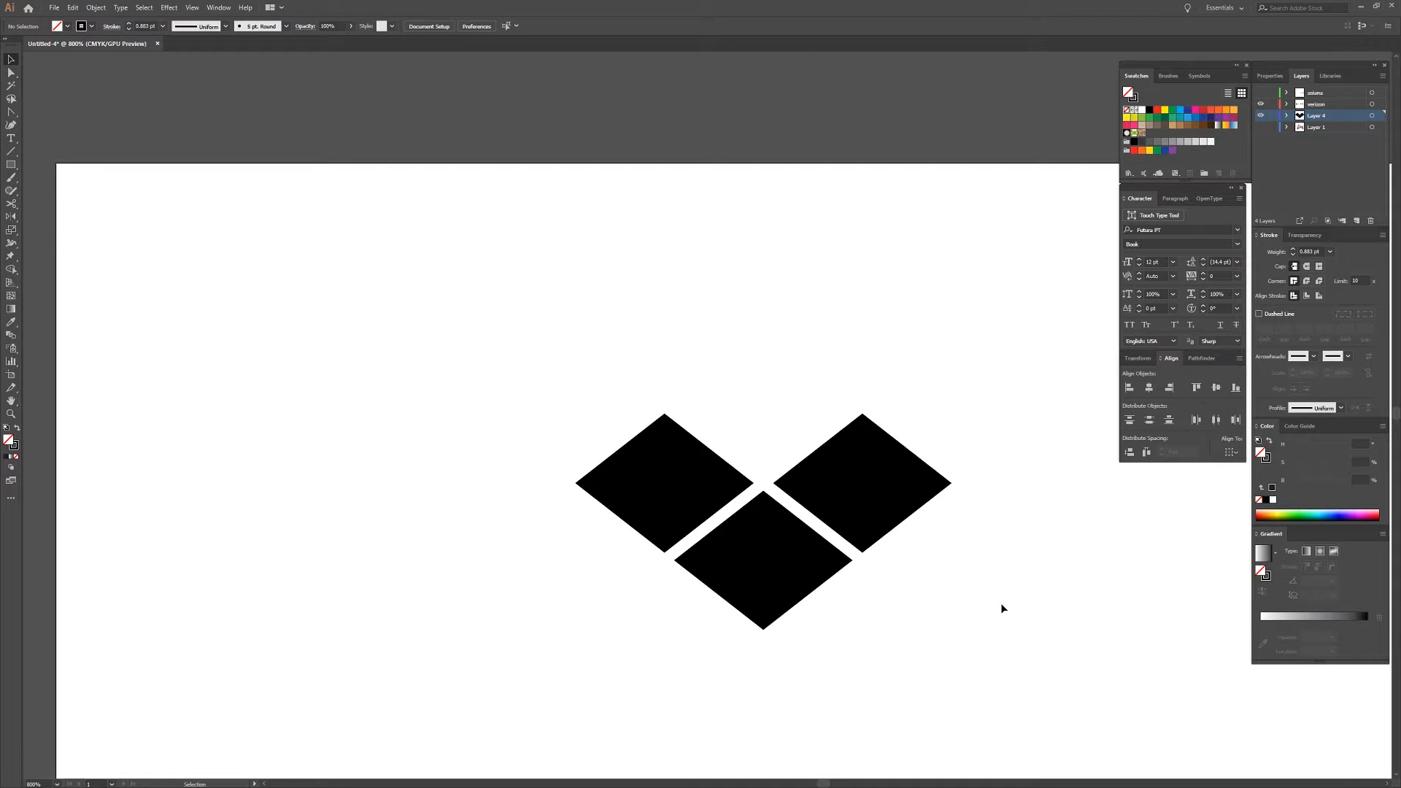
# Nudge the two upper diamonds up about 1 pt to widen their gap to the lower diamond.
pyautogui.scroll(-1, 874, 551)
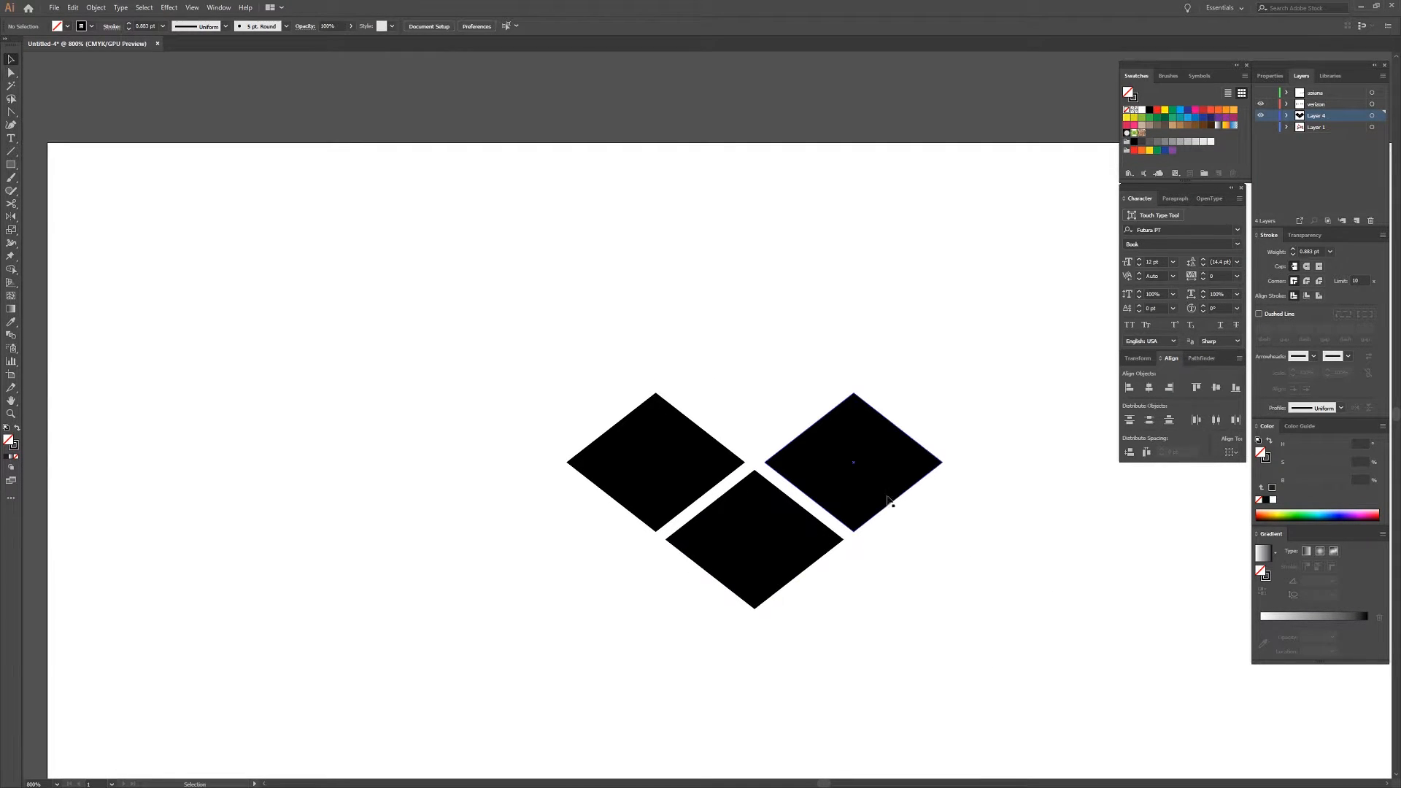
pyautogui.click(863, 496)
pyautogui.keyDown('shift'); pyautogui.click(688, 471); pyautogui.keyUp('shift')
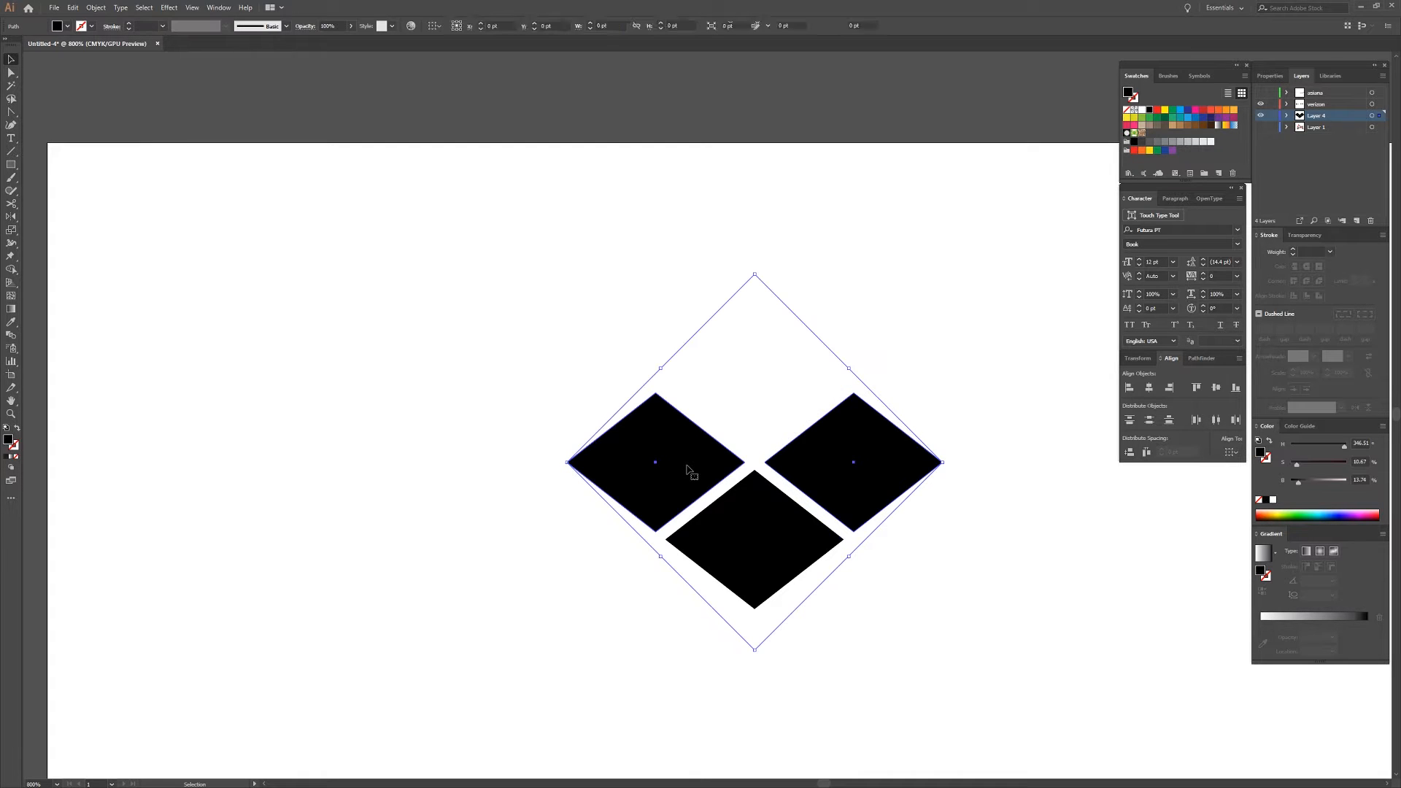
pyautogui.press('Up')
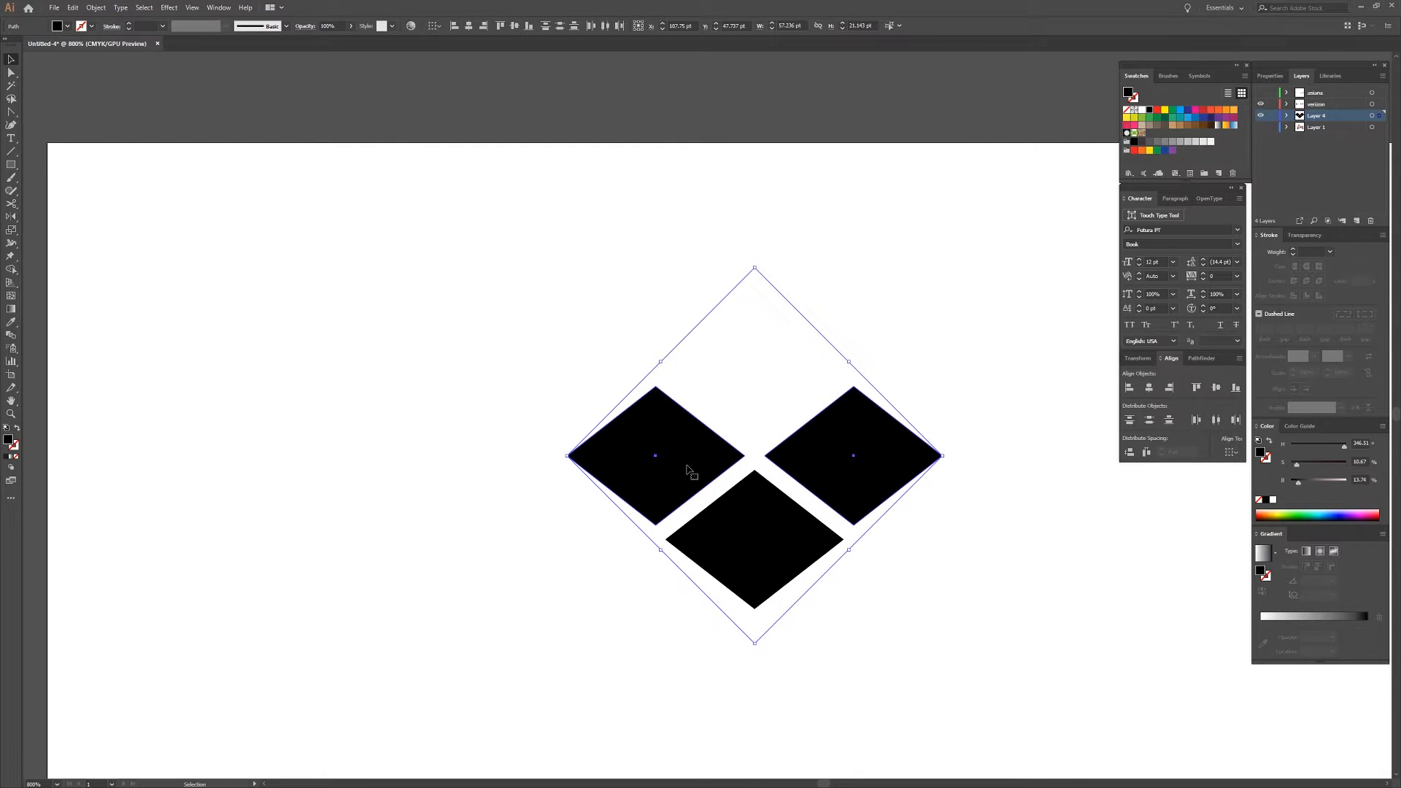
# Nudge the upper-right diamond about 2 pt to the right and the upper-left diamond about 2 pt to the left.
pyautogui.click(799, 365)
pyautogui.click(884, 434)
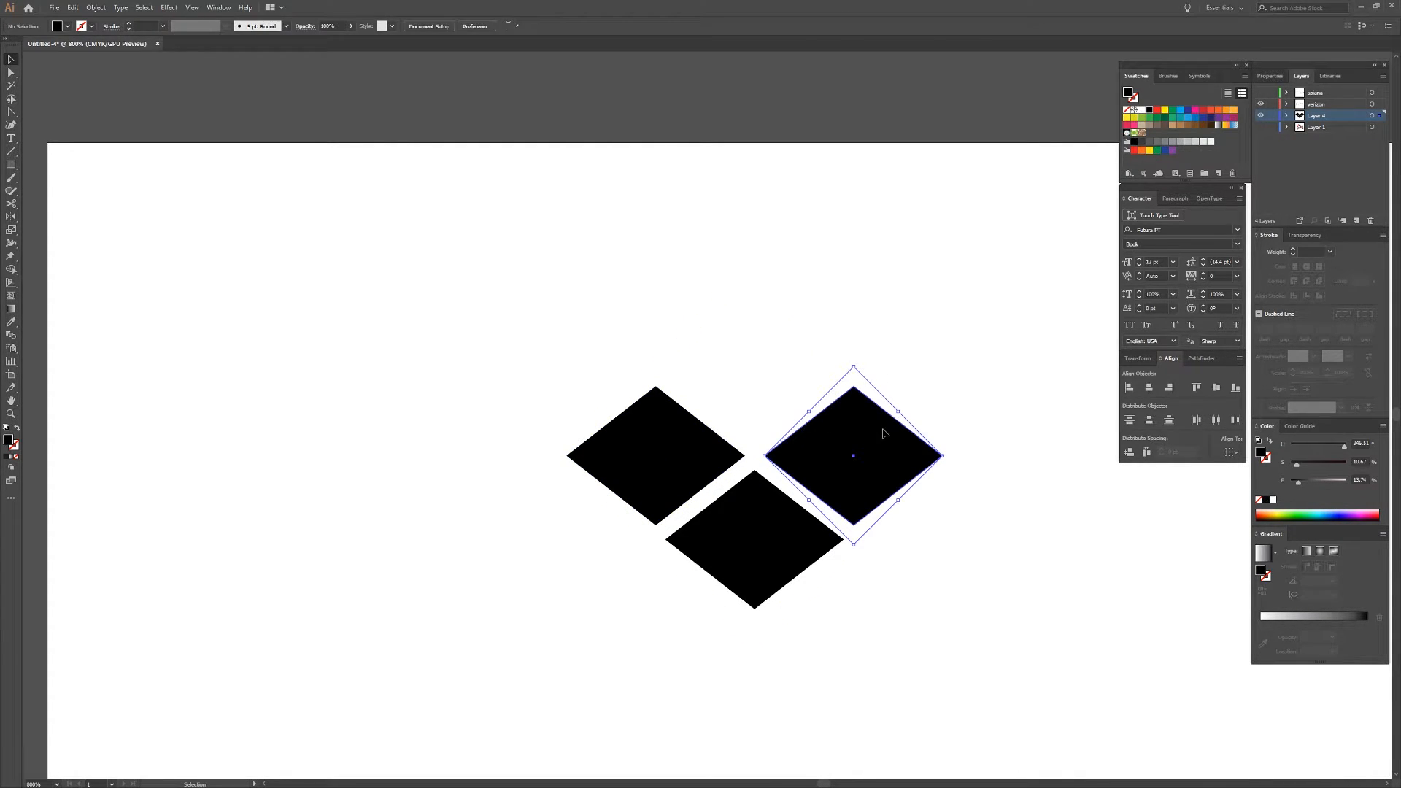
pyautogui.press('Right')
pyautogui.click(612, 427)
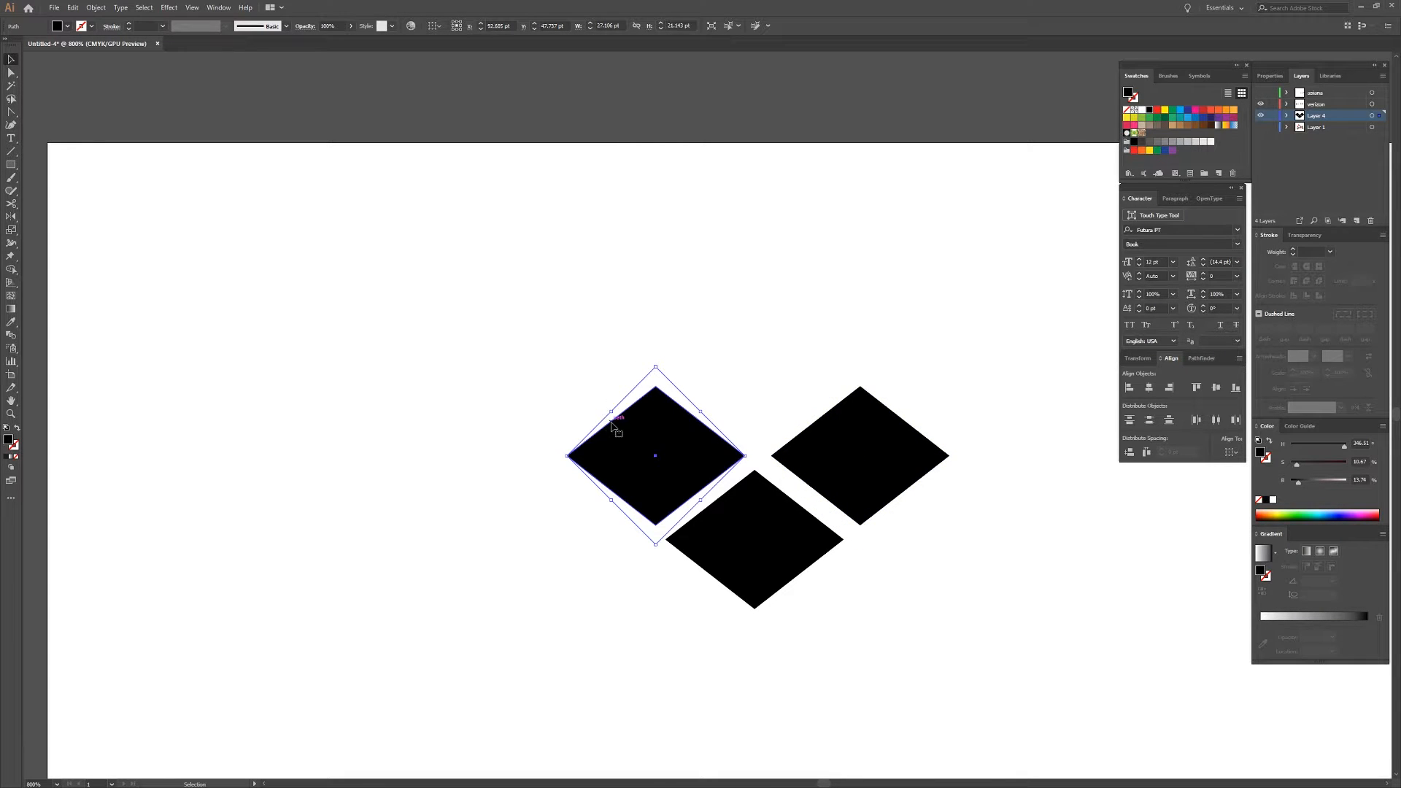
pyautogui.press('Left')
pyautogui.press('Left')
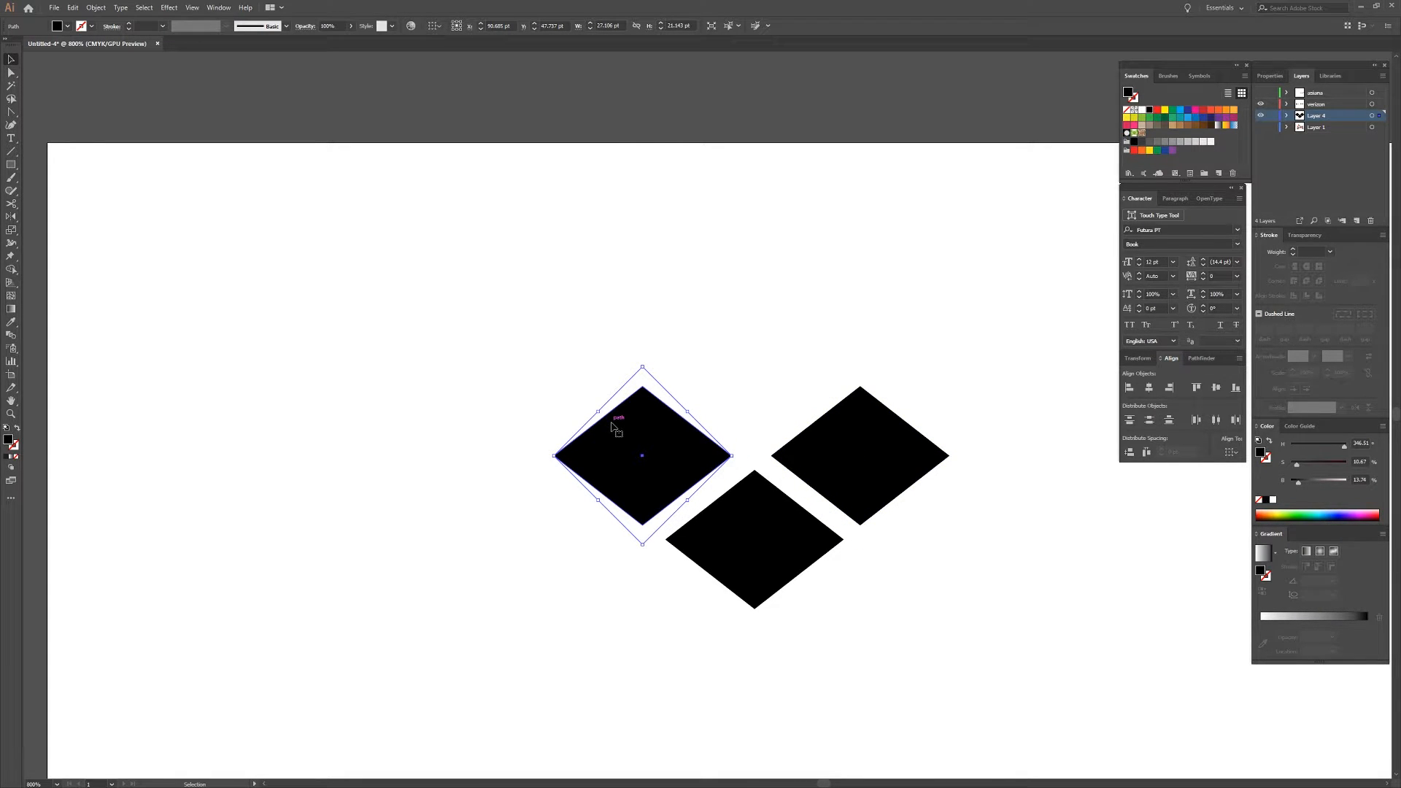
pyautogui.click(877, 433)
pyautogui.press('Right')
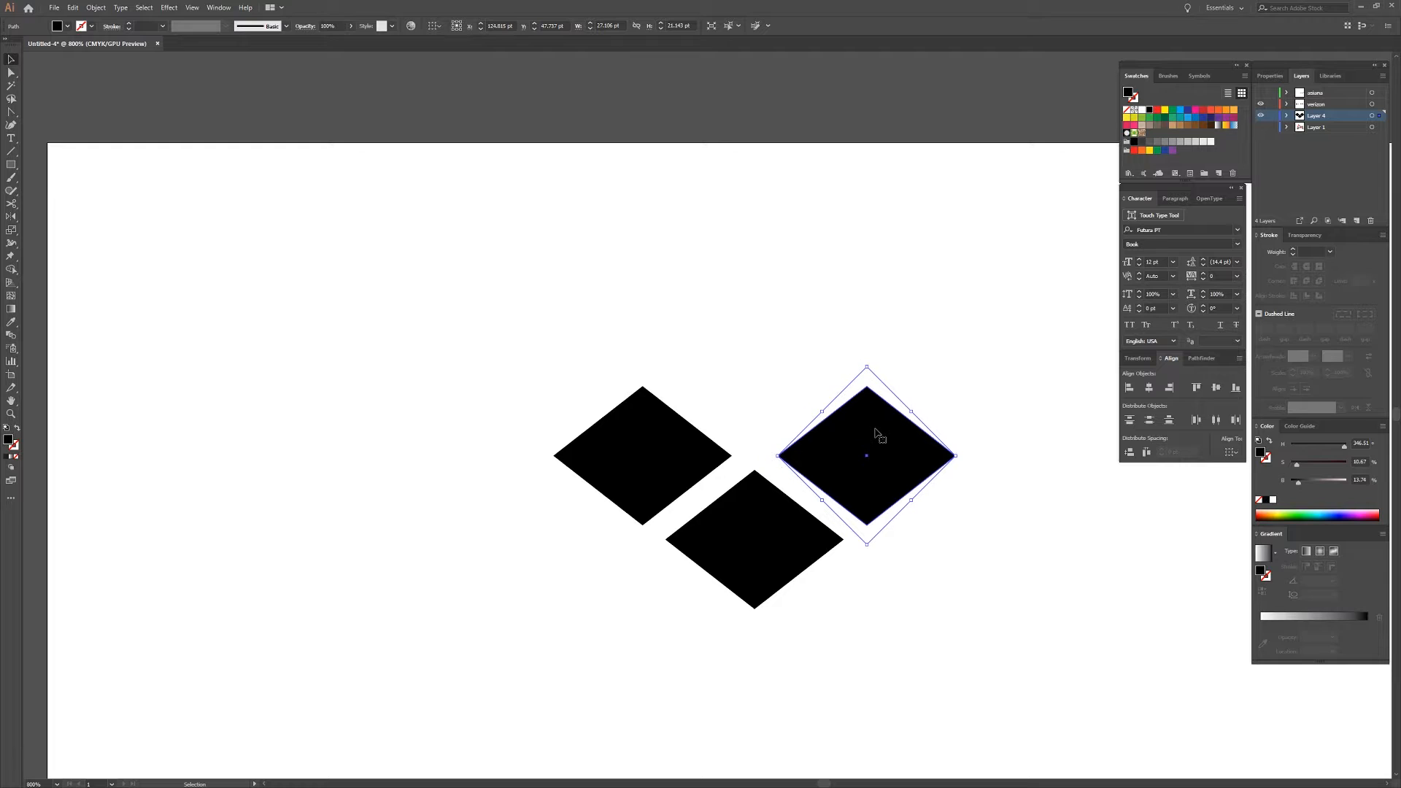
pyautogui.click(910, 620)
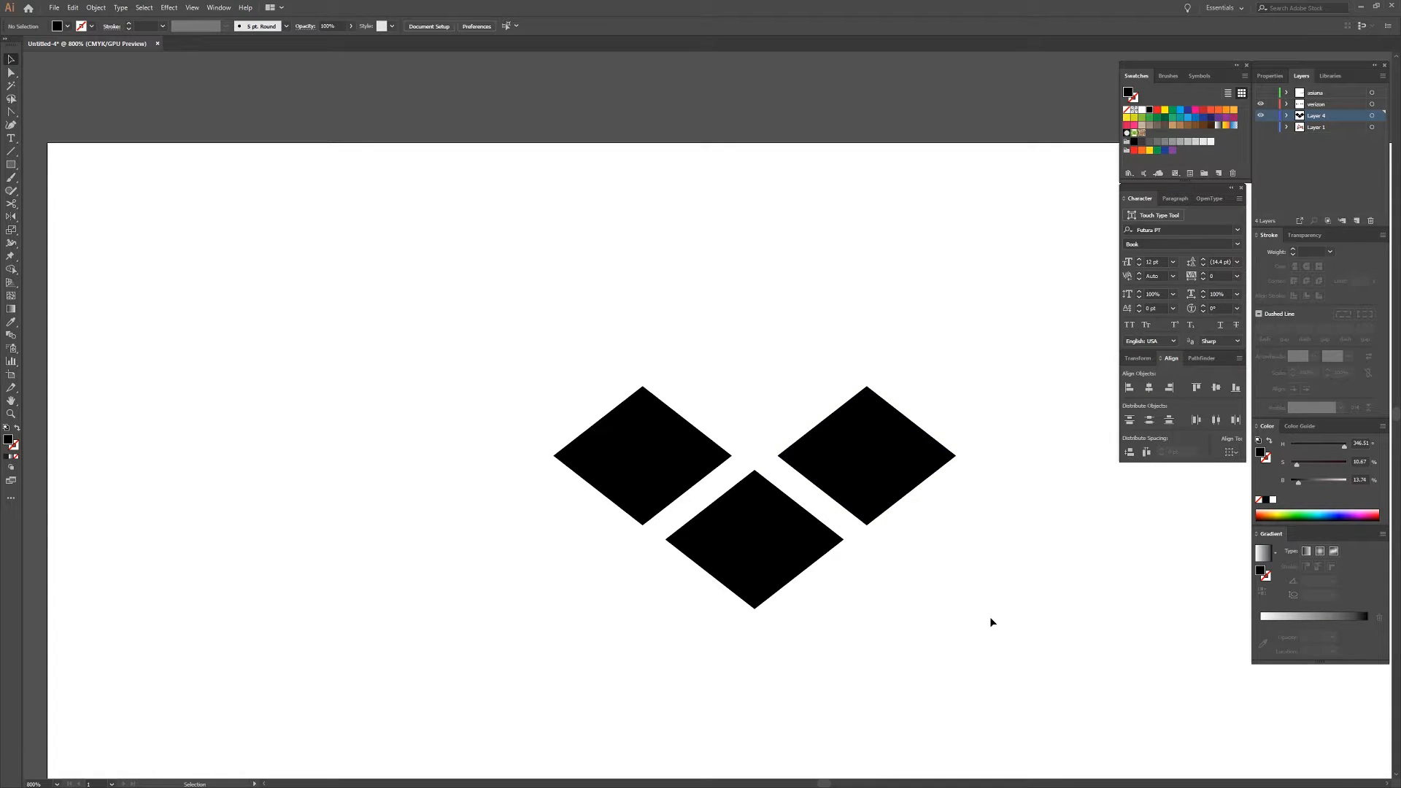
# Duplicate the three flattened diamonds about 4 pt straight down so the copies overlap the originals.
pyautogui.moveTo(986, 615); pyautogui.dragTo(659, 447)
pyautogui.scroll(1, 723, 572)
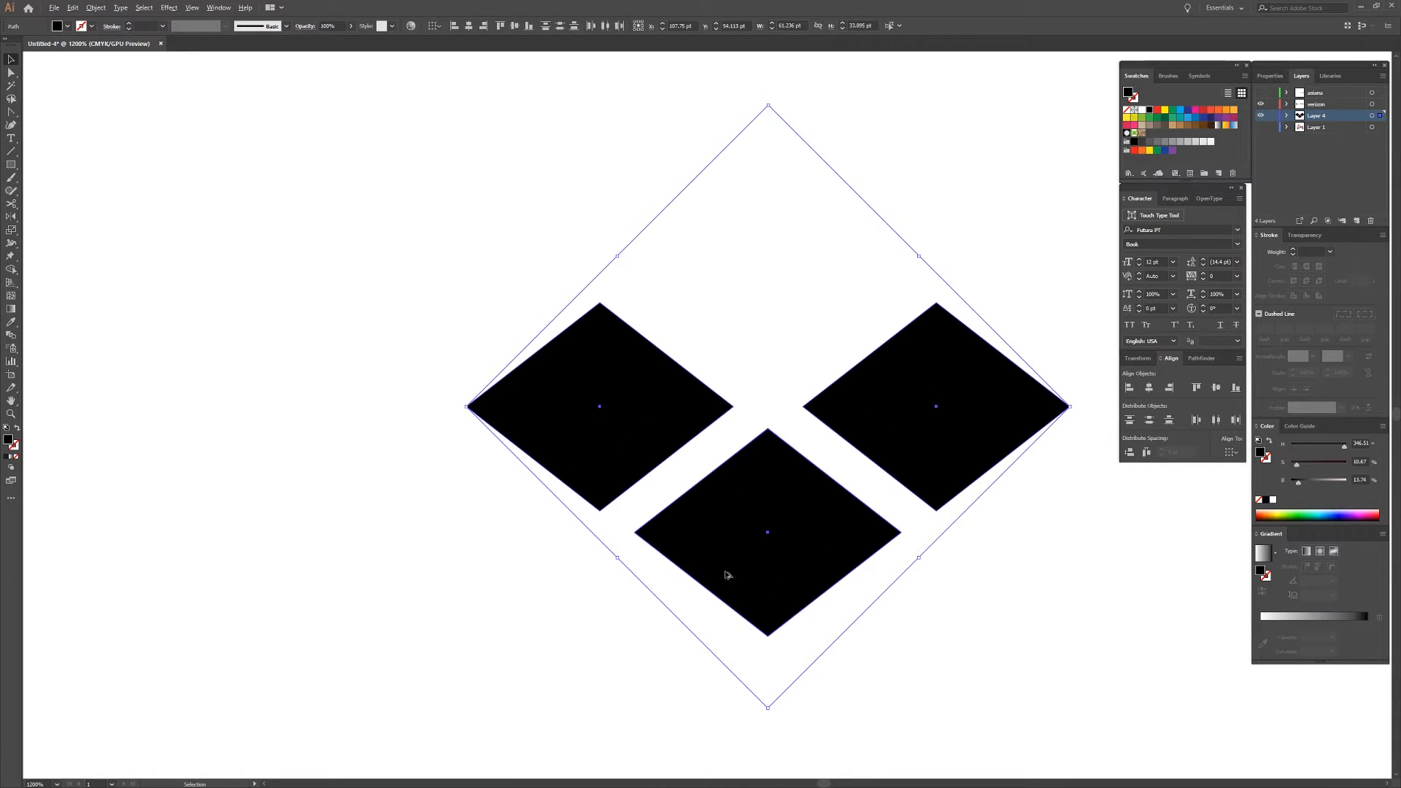
pyautogui.moveTo(771, 589); pyautogui.dragTo(718, 494)
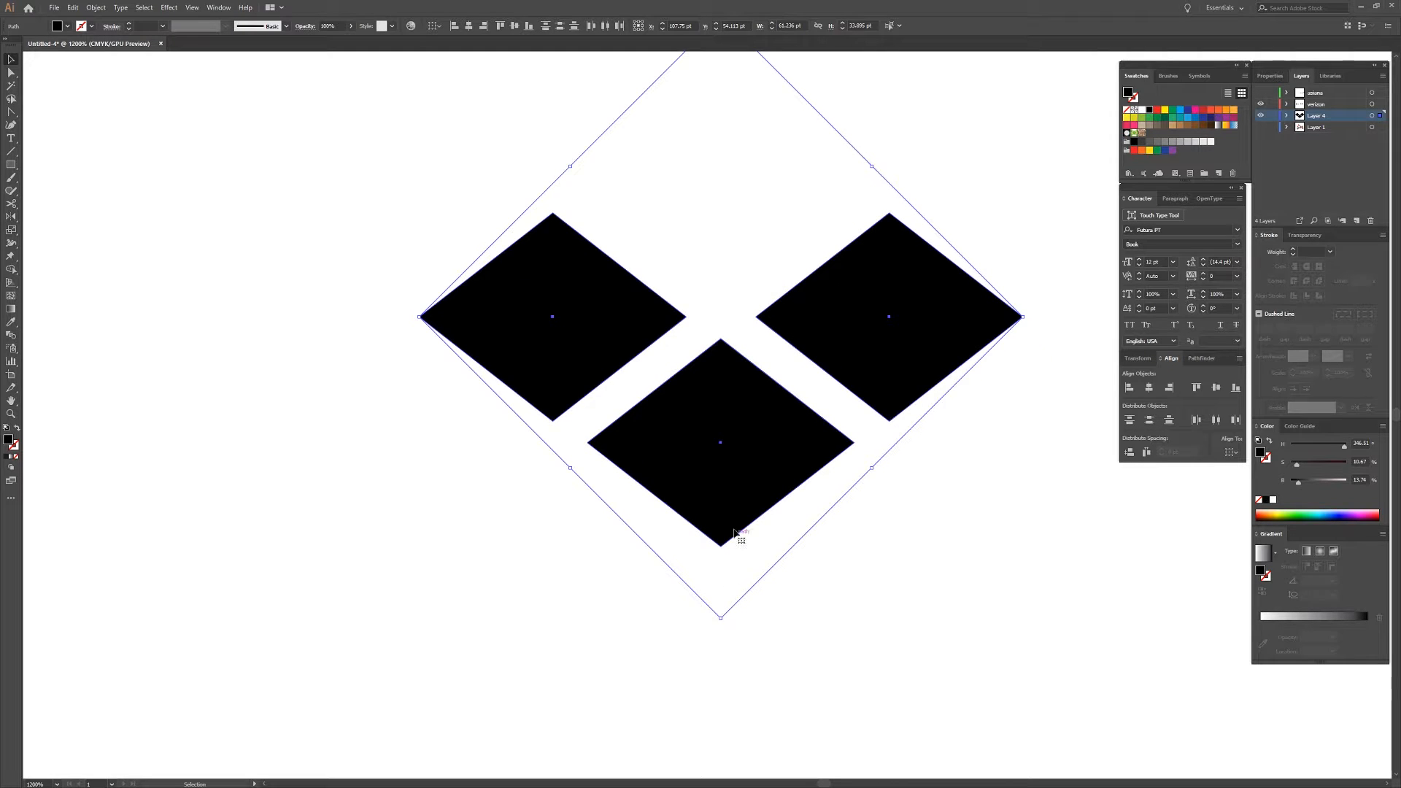
pyautogui.click(736, 442)
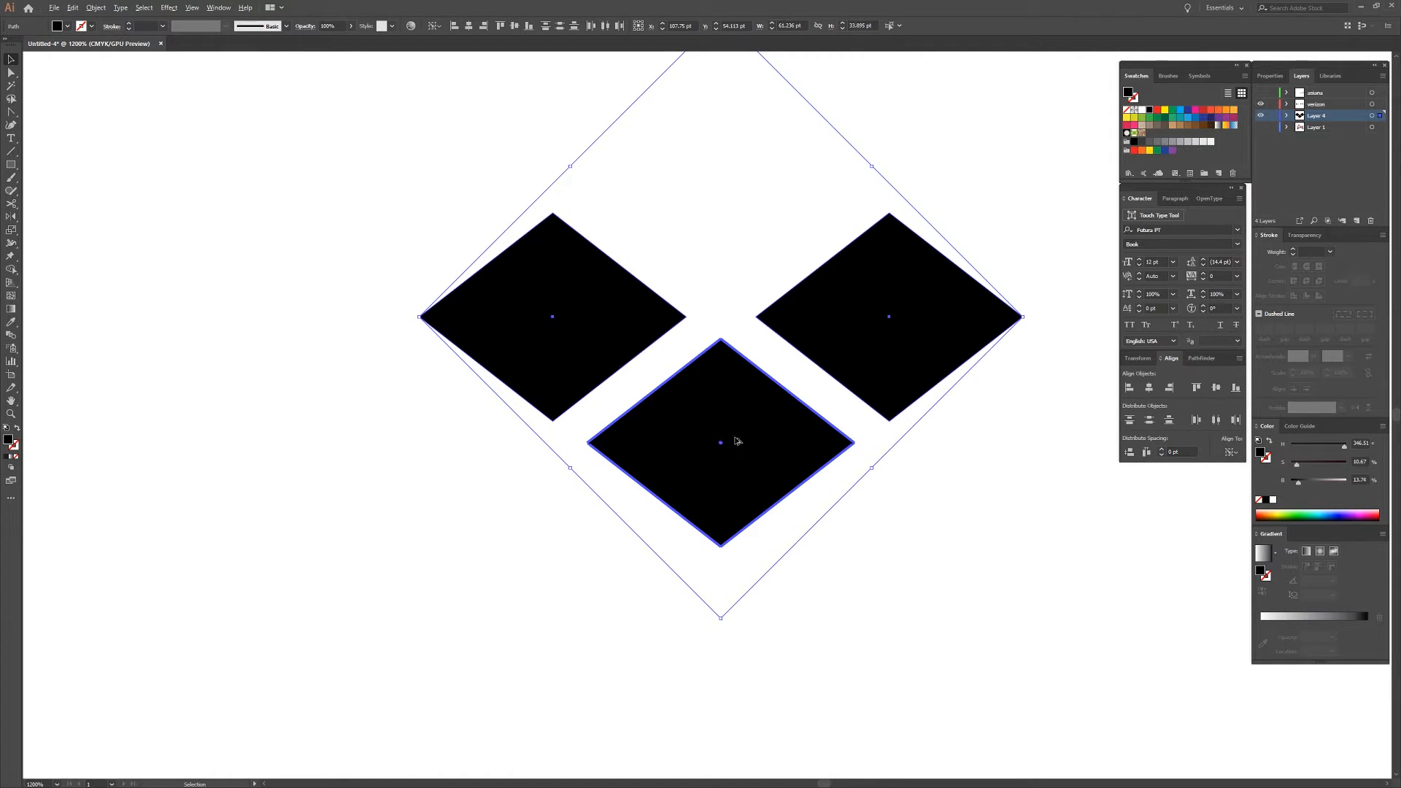
pyautogui.moveTo(738, 436); pyautogui.dragTo(740, 455)
pyautogui.moveTo(739, 471); pyautogui.dragTo(740, 476)
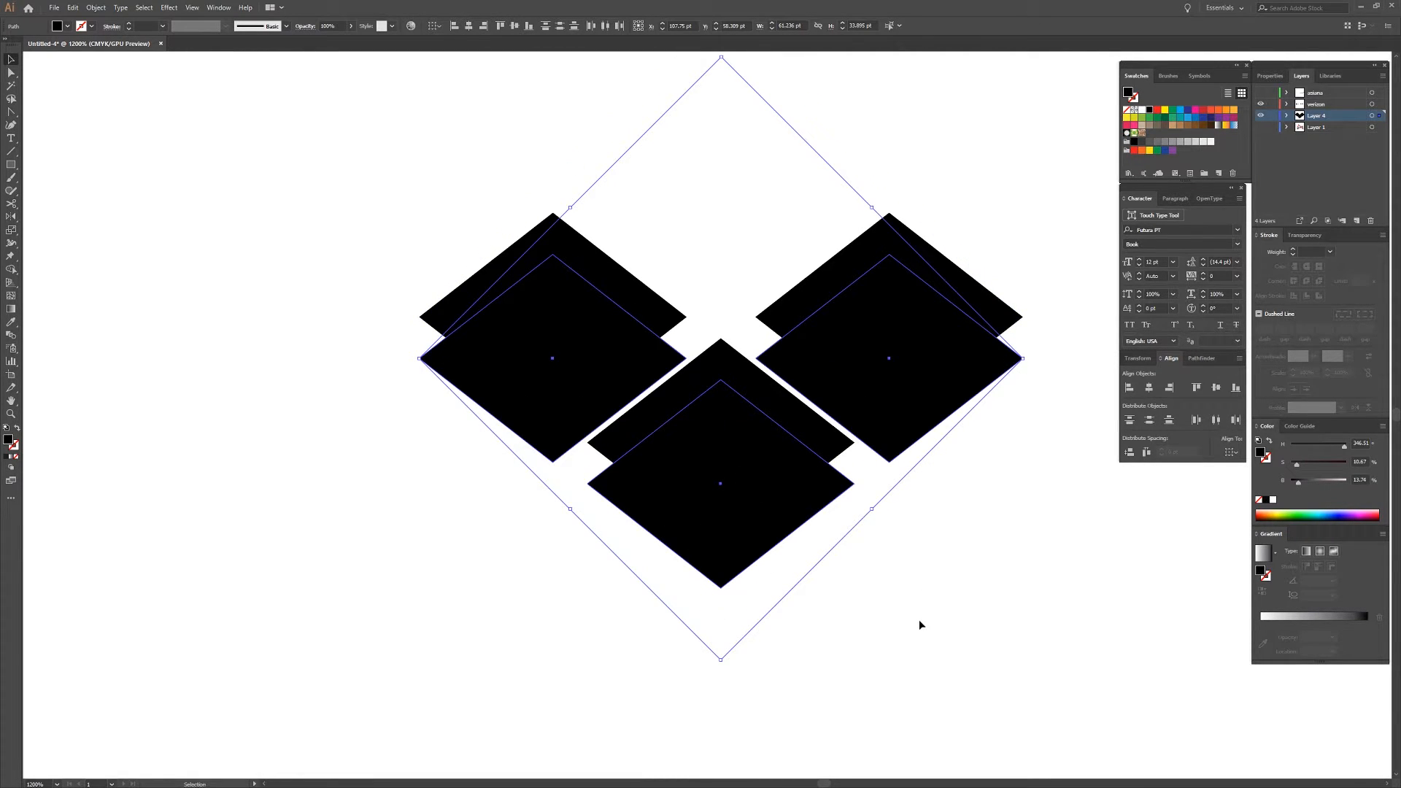
pyautogui.click(1000, 495)
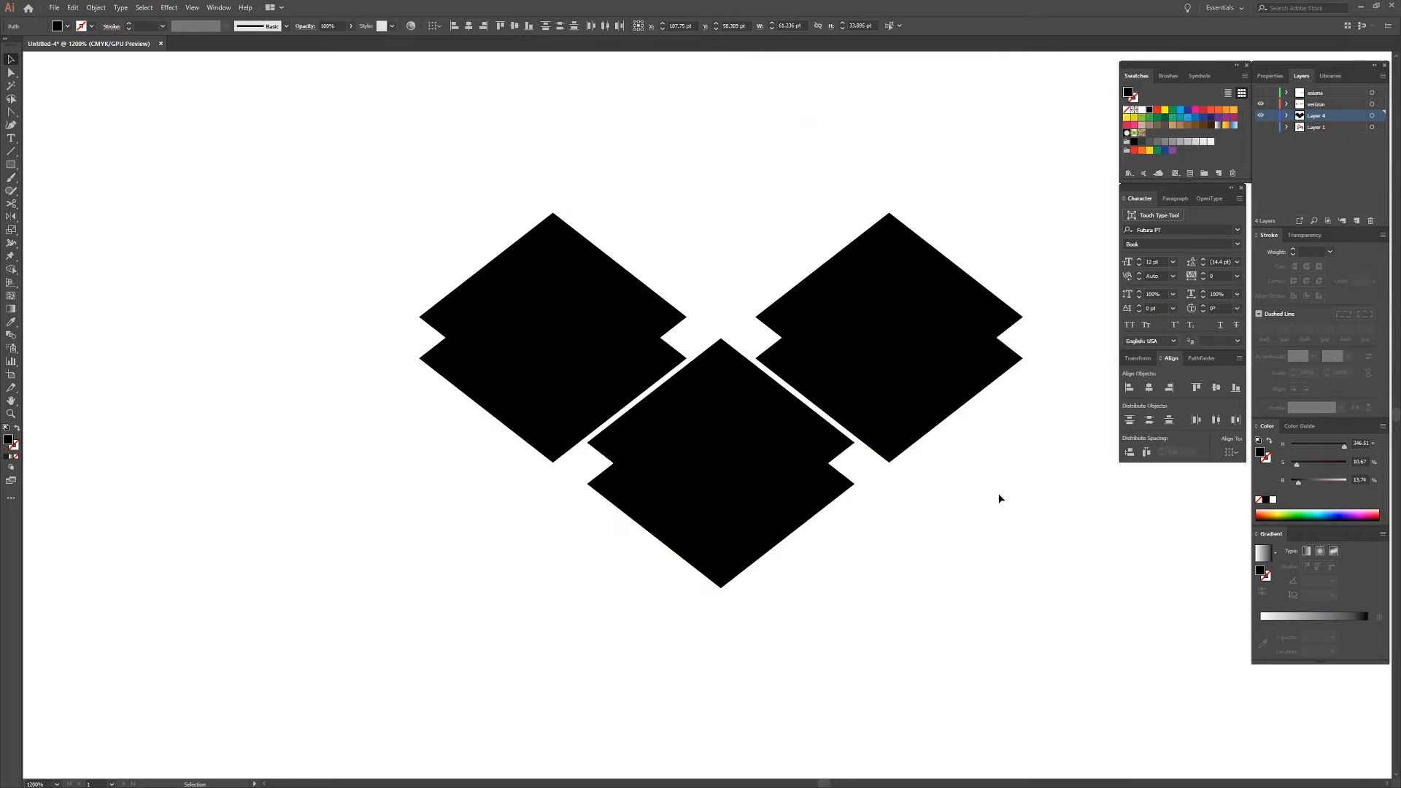
# Select all six overlapping diamonds and fill them with the bright red swatch.
pyautogui.moveTo(787, 449); pyautogui.dragTo(785, 503)
pyautogui.moveTo(952, 219); pyautogui.dragTo(645, 471)
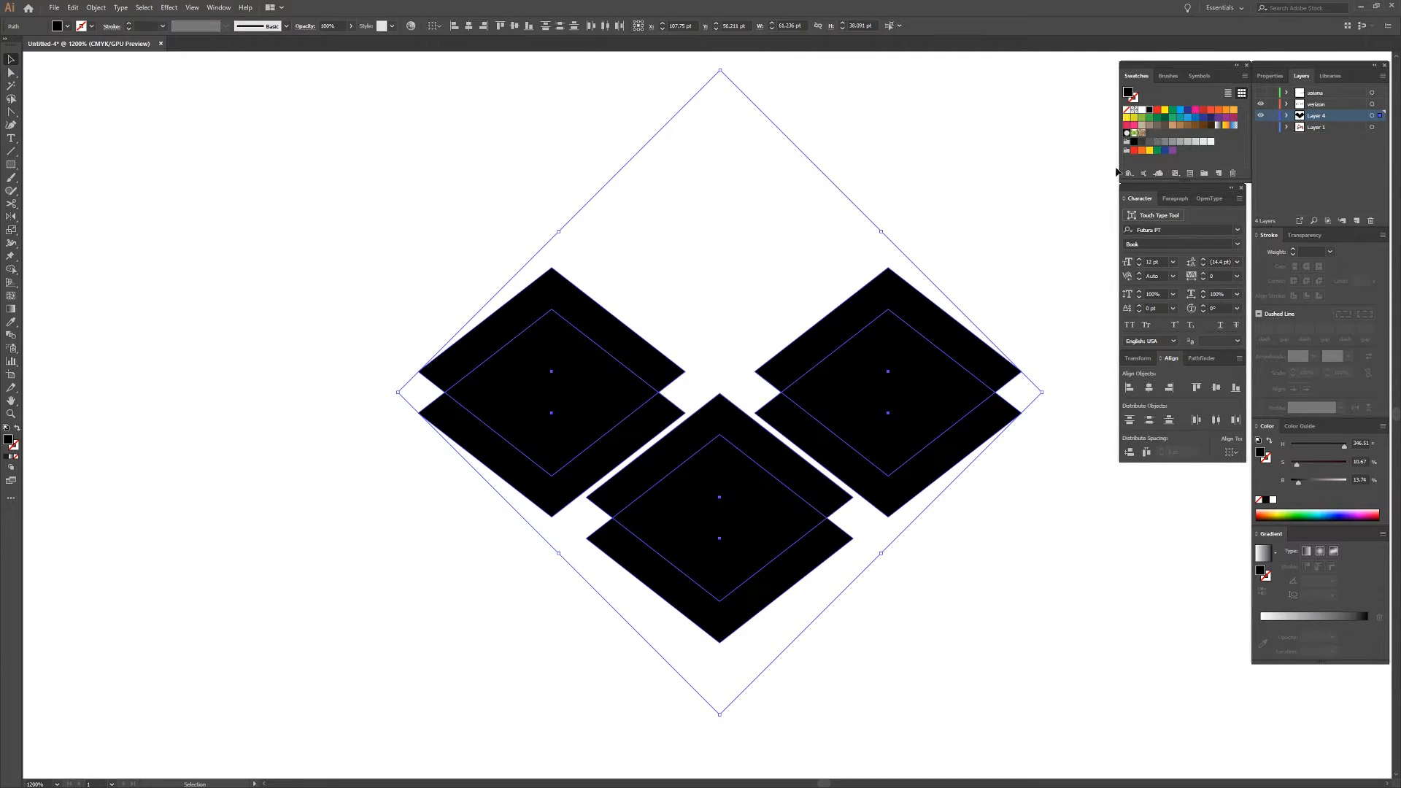
pyautogui.click(1137, 152)
pyautogui.scroll(-3, 904, 297)
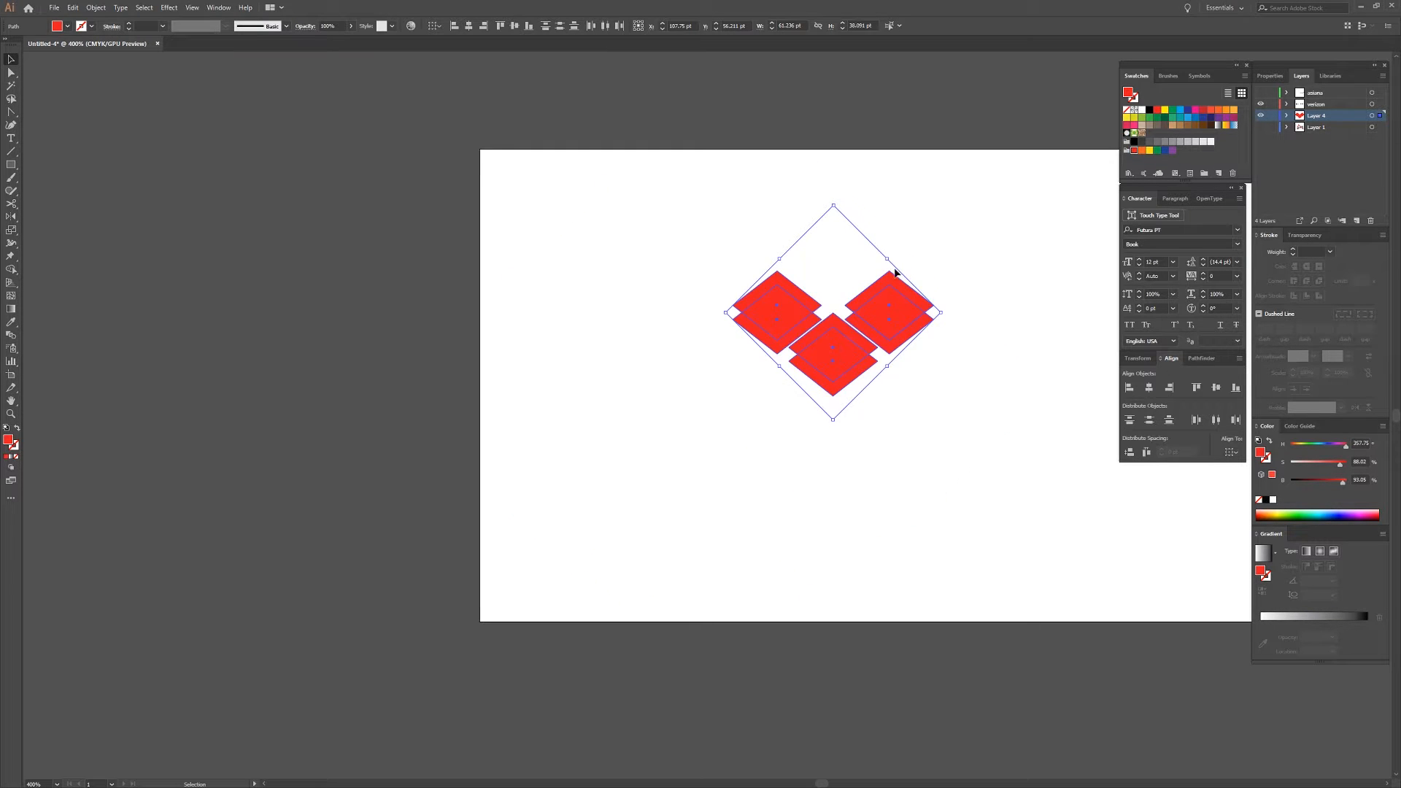
# Recolor all six diamonds with the red sampled from the checkmark of the black verizon wordmark.
pyautogui.scroll(5, 923, 227)
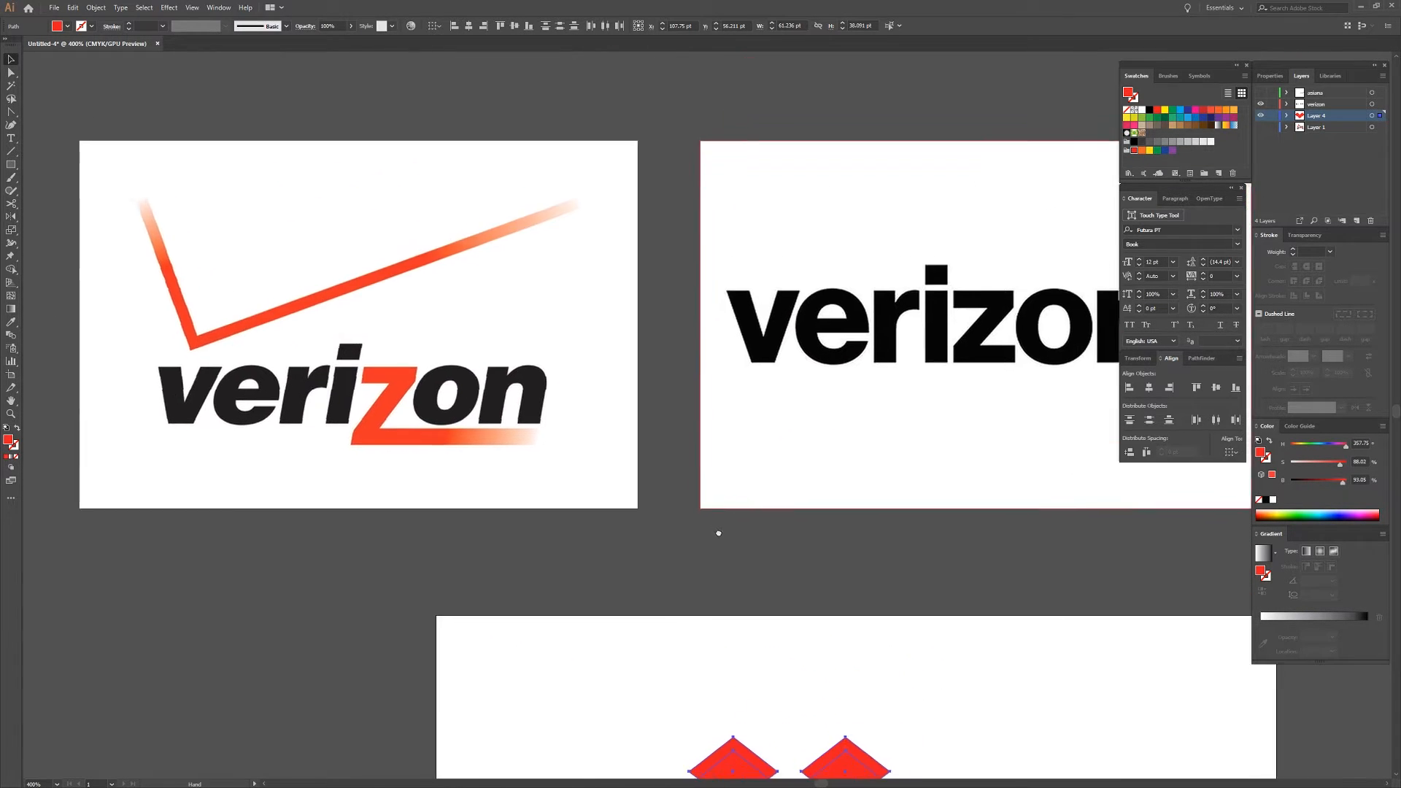
pyautogui.hscroll(3, 716, 532)
pyautogui.moveTo(553, 501); pyautogui.dragTo(676, 391)
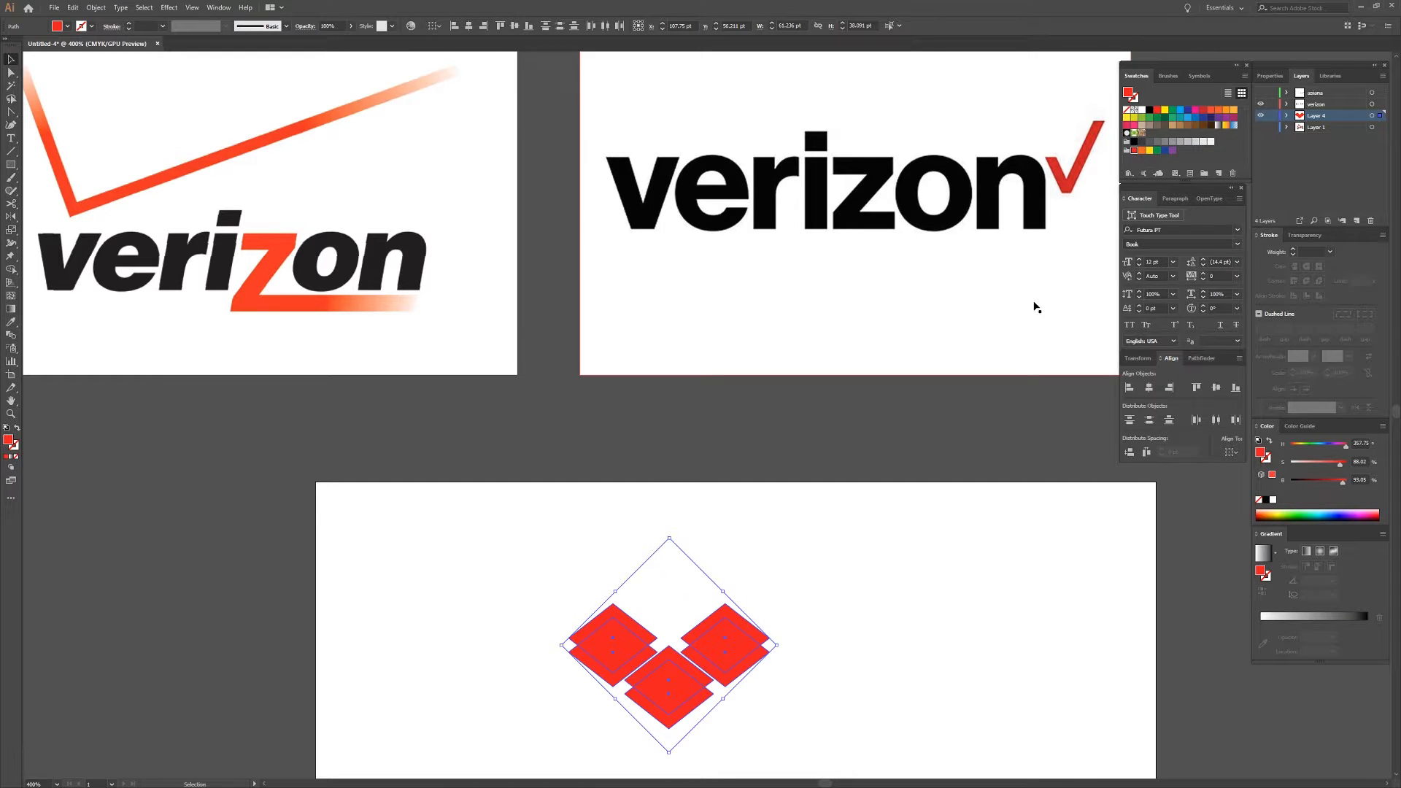
pyautogui.press('i')
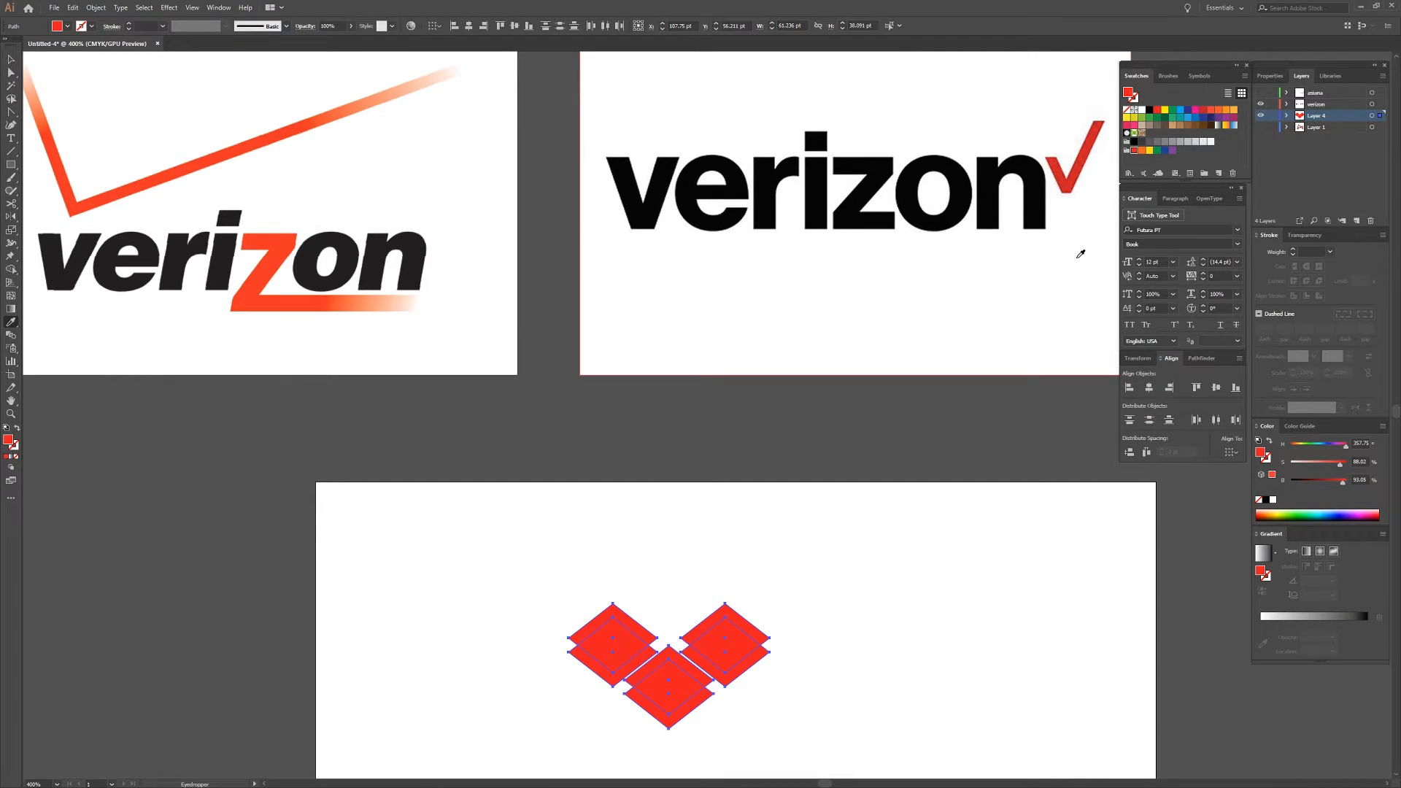
pyautogui.click(1073, 178)
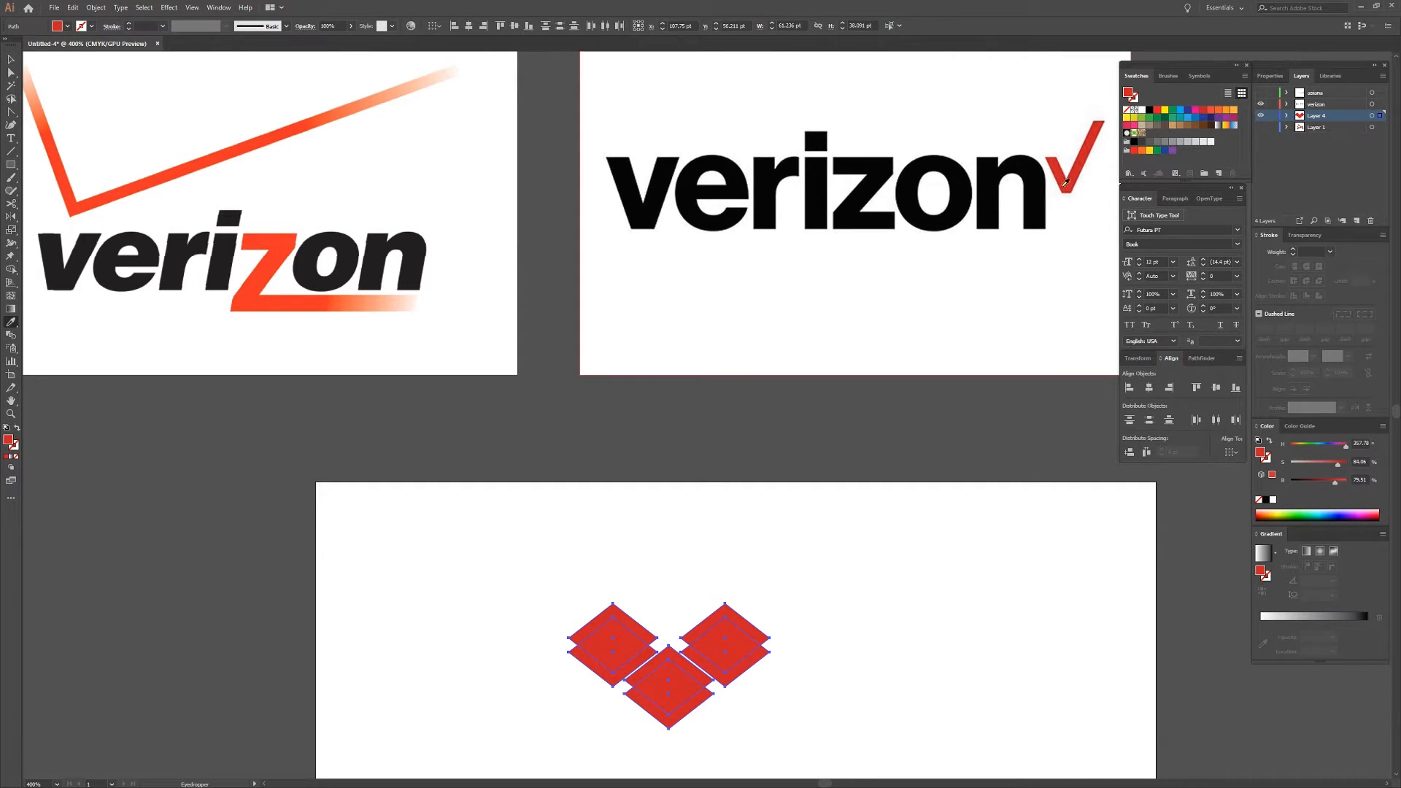
pyautogui.scroll(-3, 848, 454)
pyautogui.press('v')
pyautogui.hotkey('ctrl', '=')
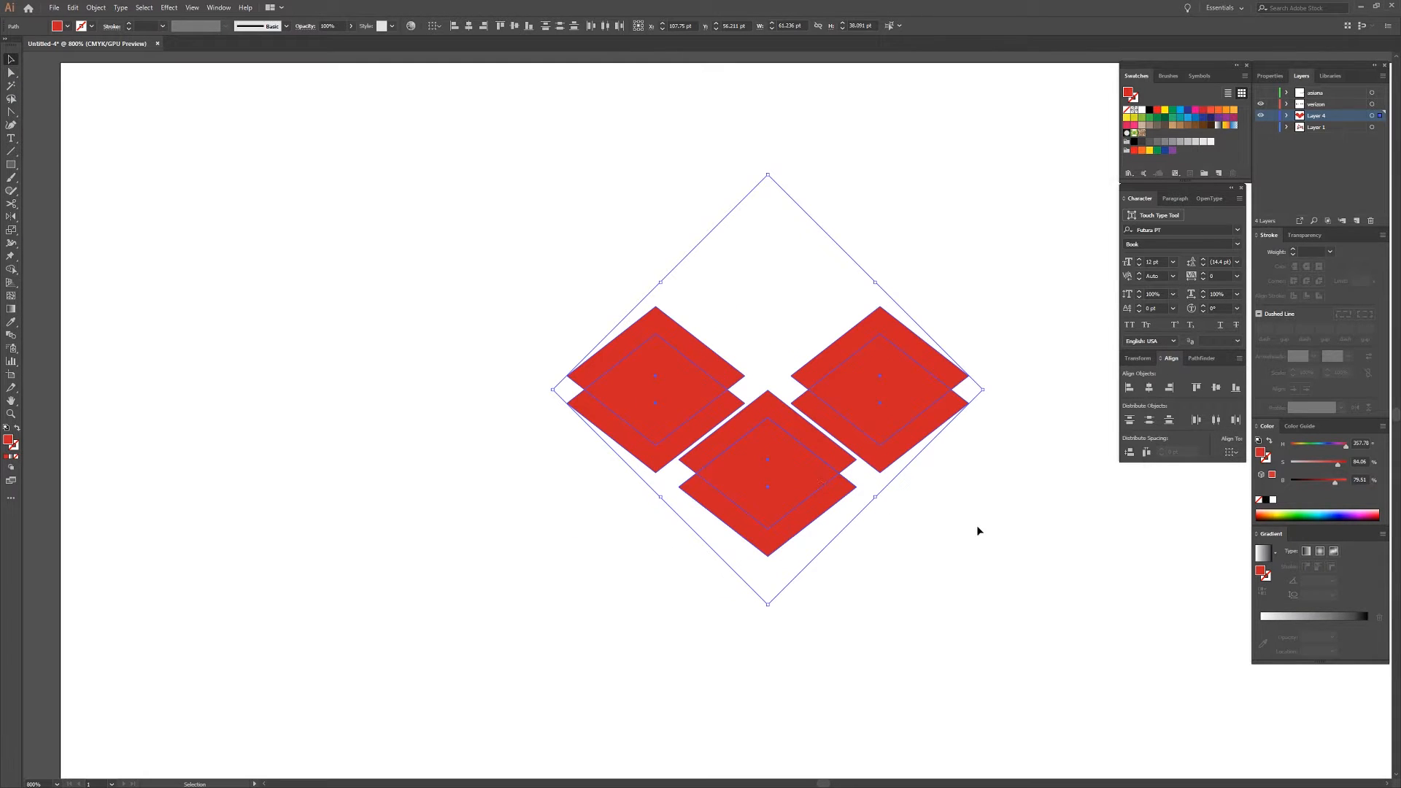
pyautogui.click(979, 531)
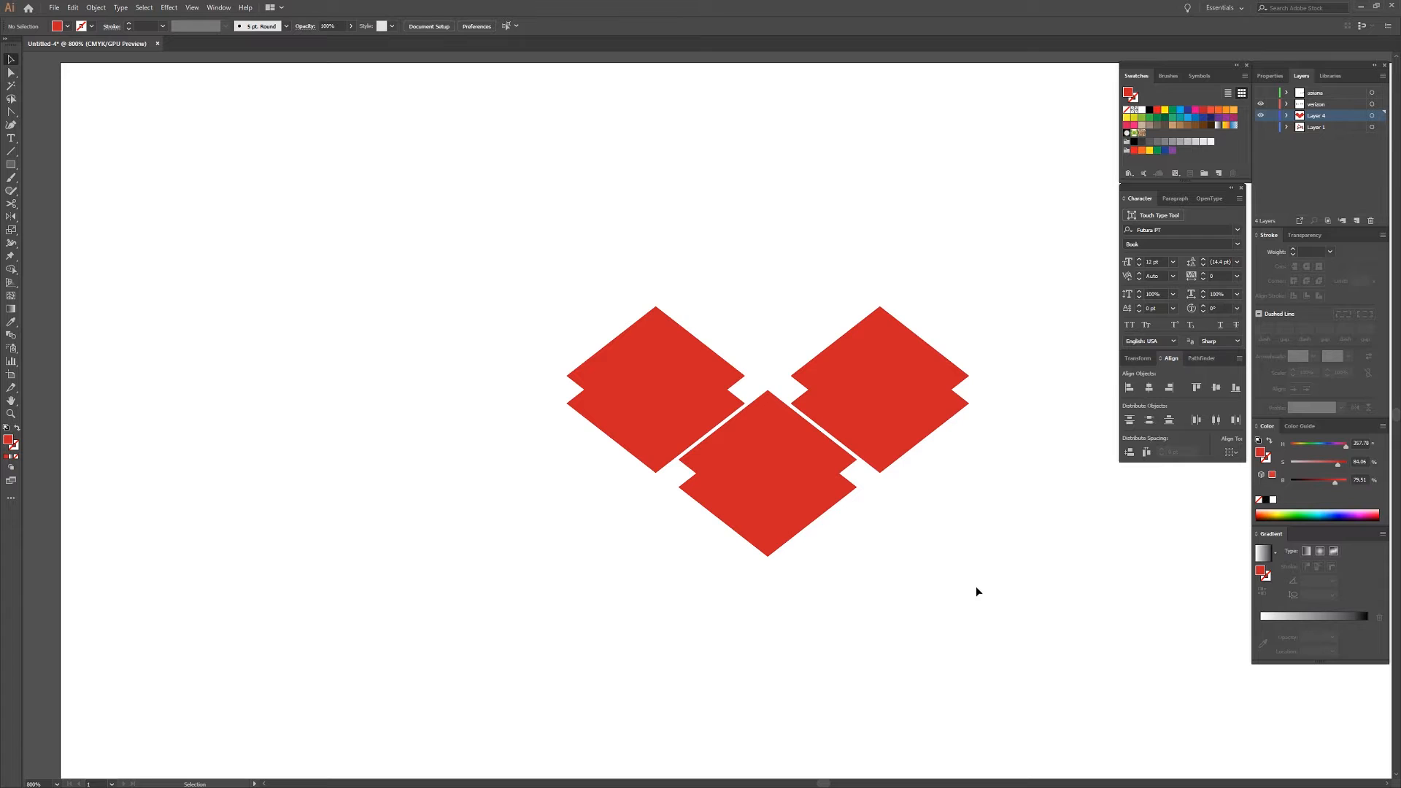
# Round the corners of all six diamonds to a radius of about 1.4 pt.
pyautogui.moveTo(988, 574); pyautogui.dragTo(629, 318)
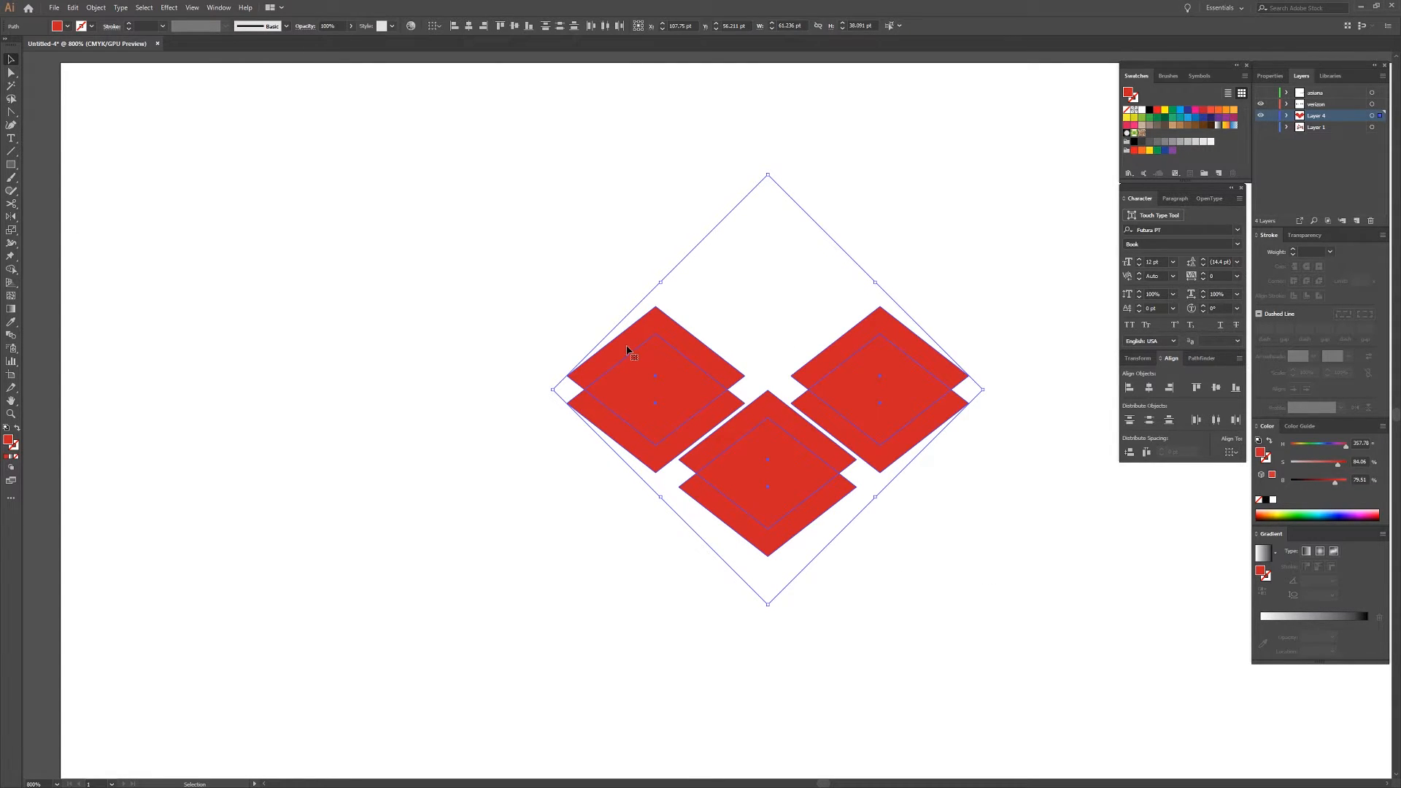
pyautogui.press('a')
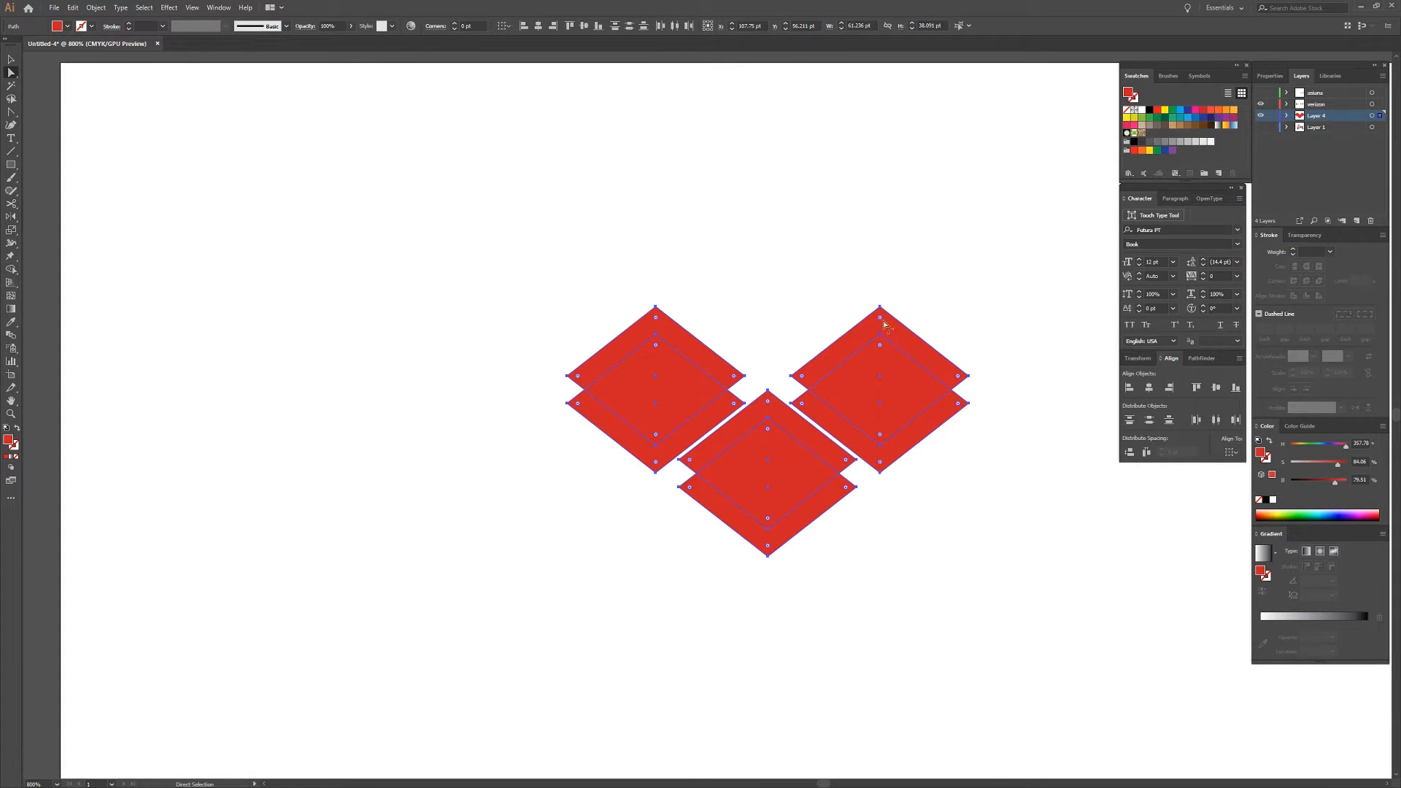
pyautogui.moveTo(881, 319); pyautogui.dragTo(880, 324)
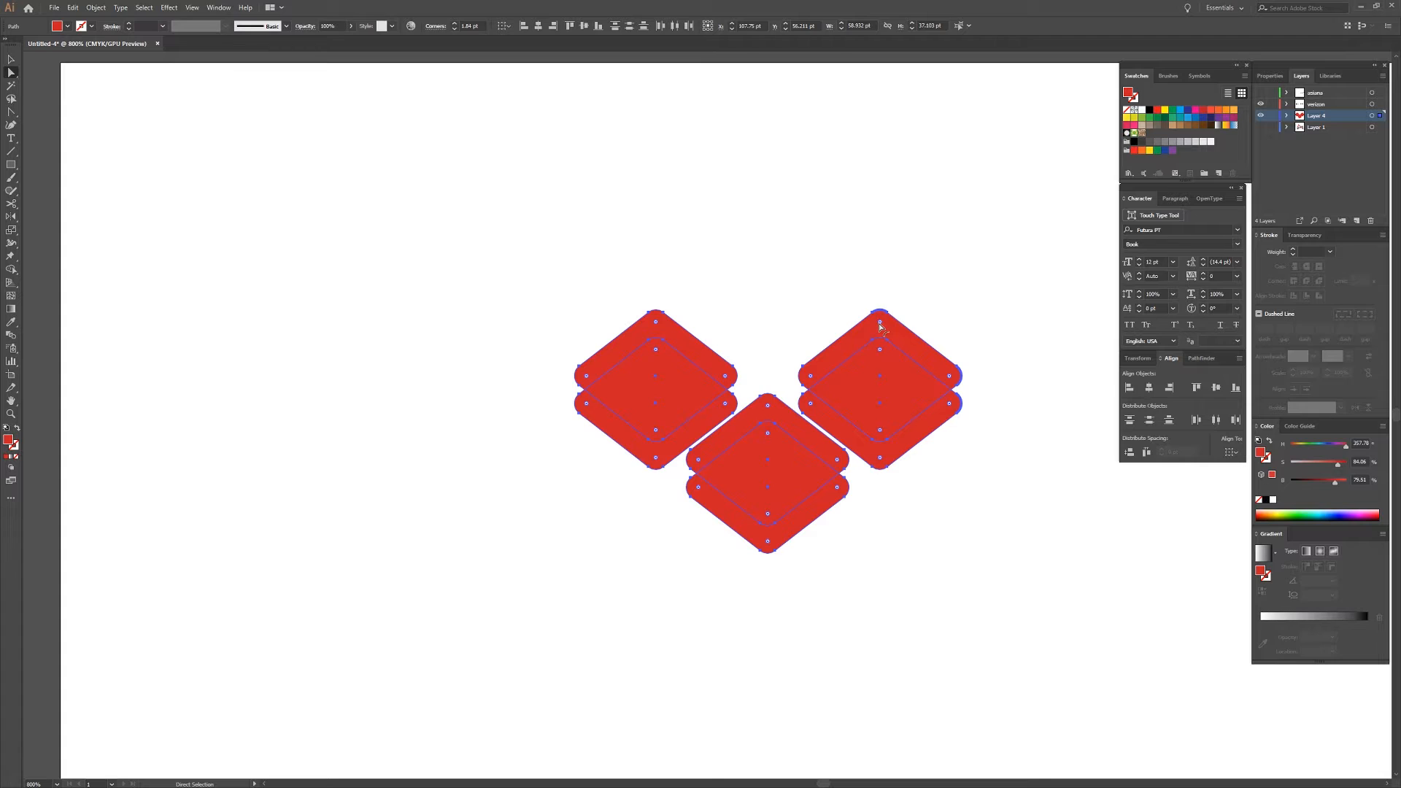
pyautogui.moveTo(880, 324); pyautogui.dragTo(879, 319)
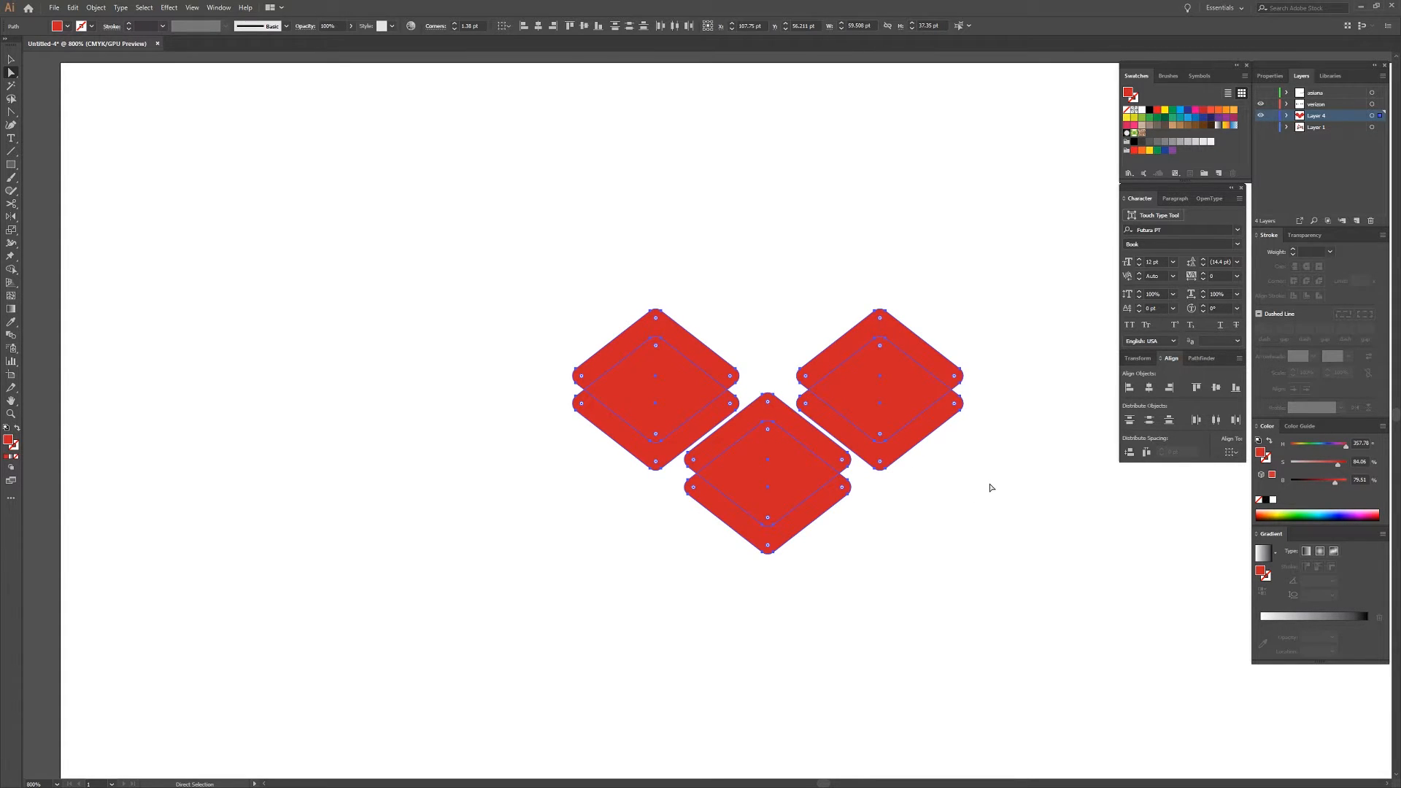
pyautogui.click(999, 460)
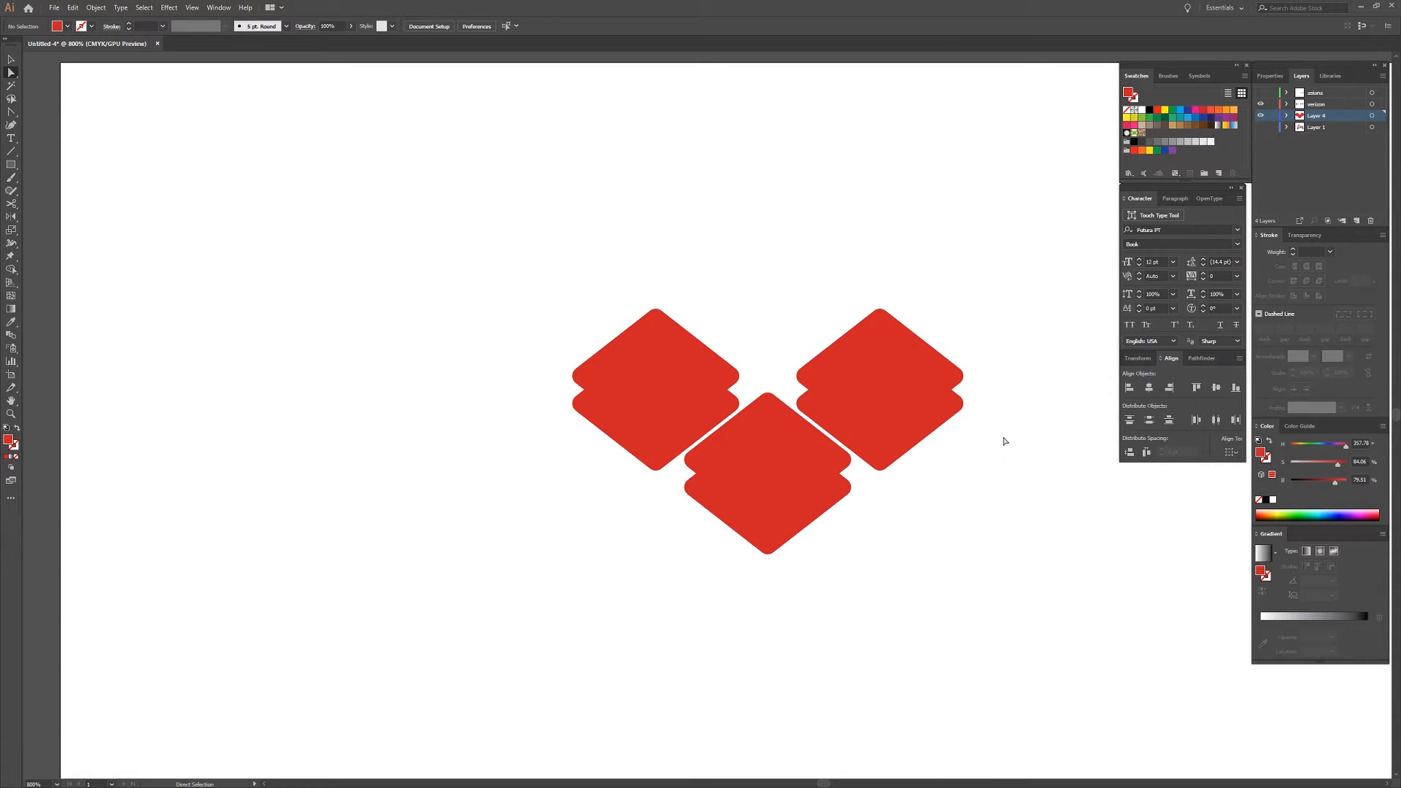
# Darken the three lower diamond copies by reducing their fill brightness to 60%.
pyautogui.press('v')
pyautogui.click(946, 413)
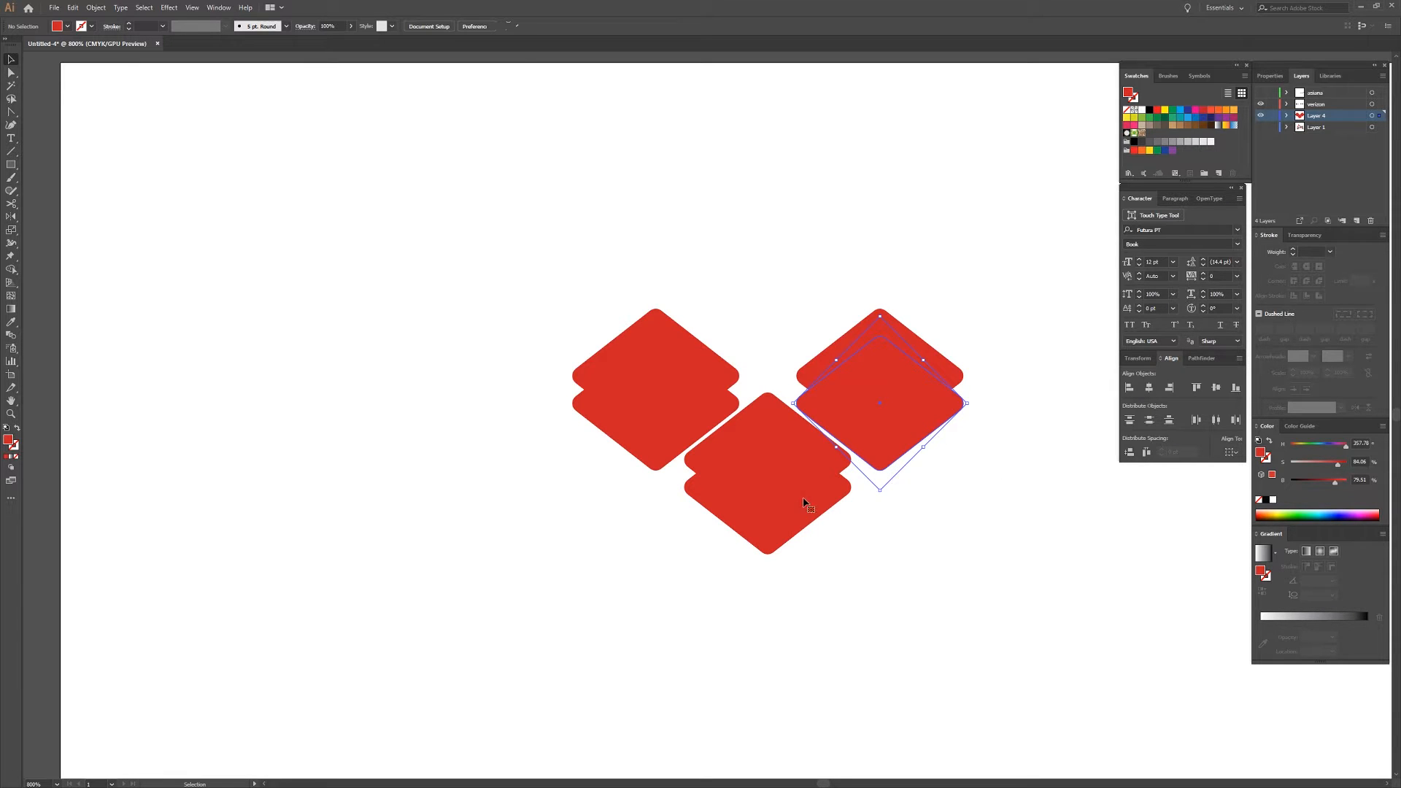
pyautogui.keyDown('shift'); pyautogui.click(769, 549); pyautogui.keyUp('shift')
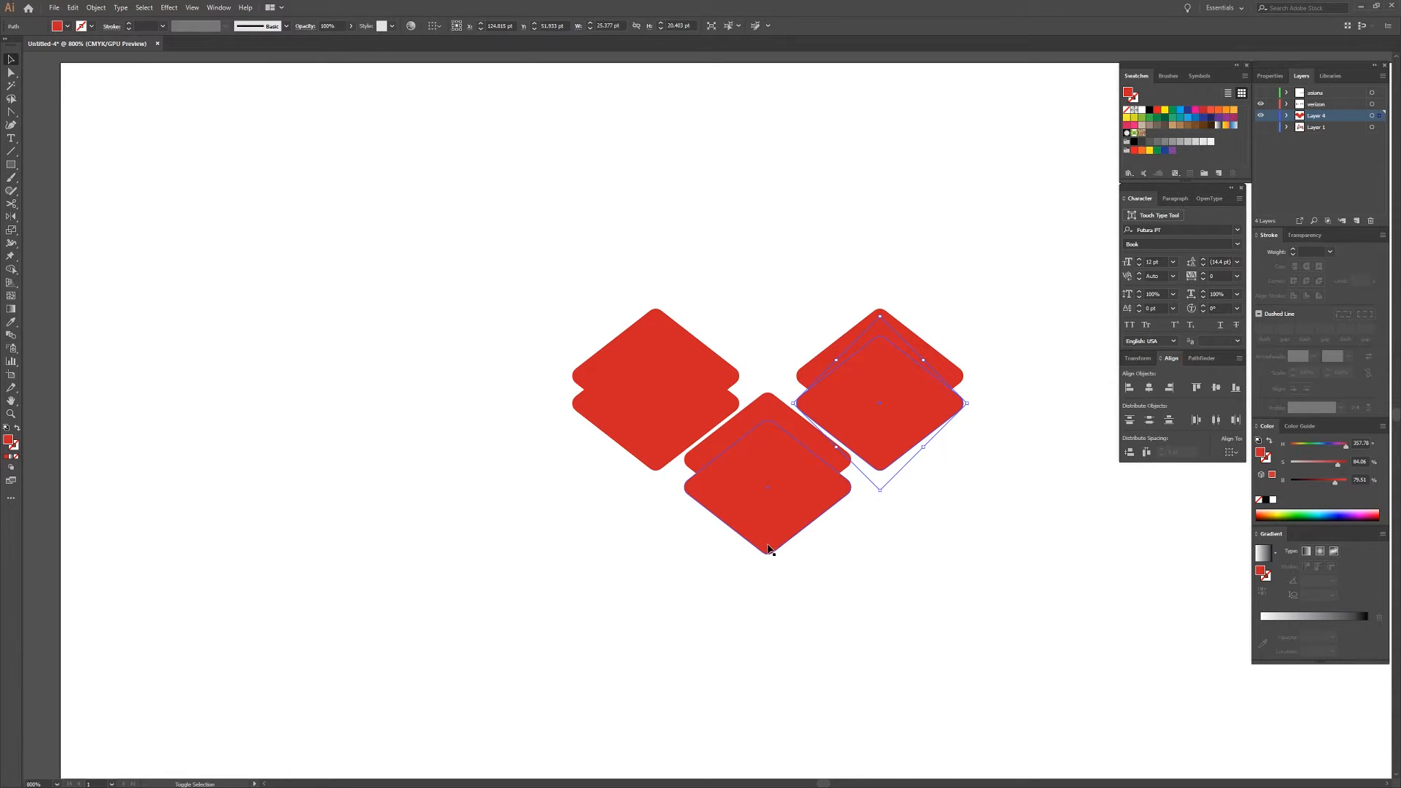
pyautogui.keyDown('shift'); pyautogui.click(657, 464); pyautogui.keyUp('shift')
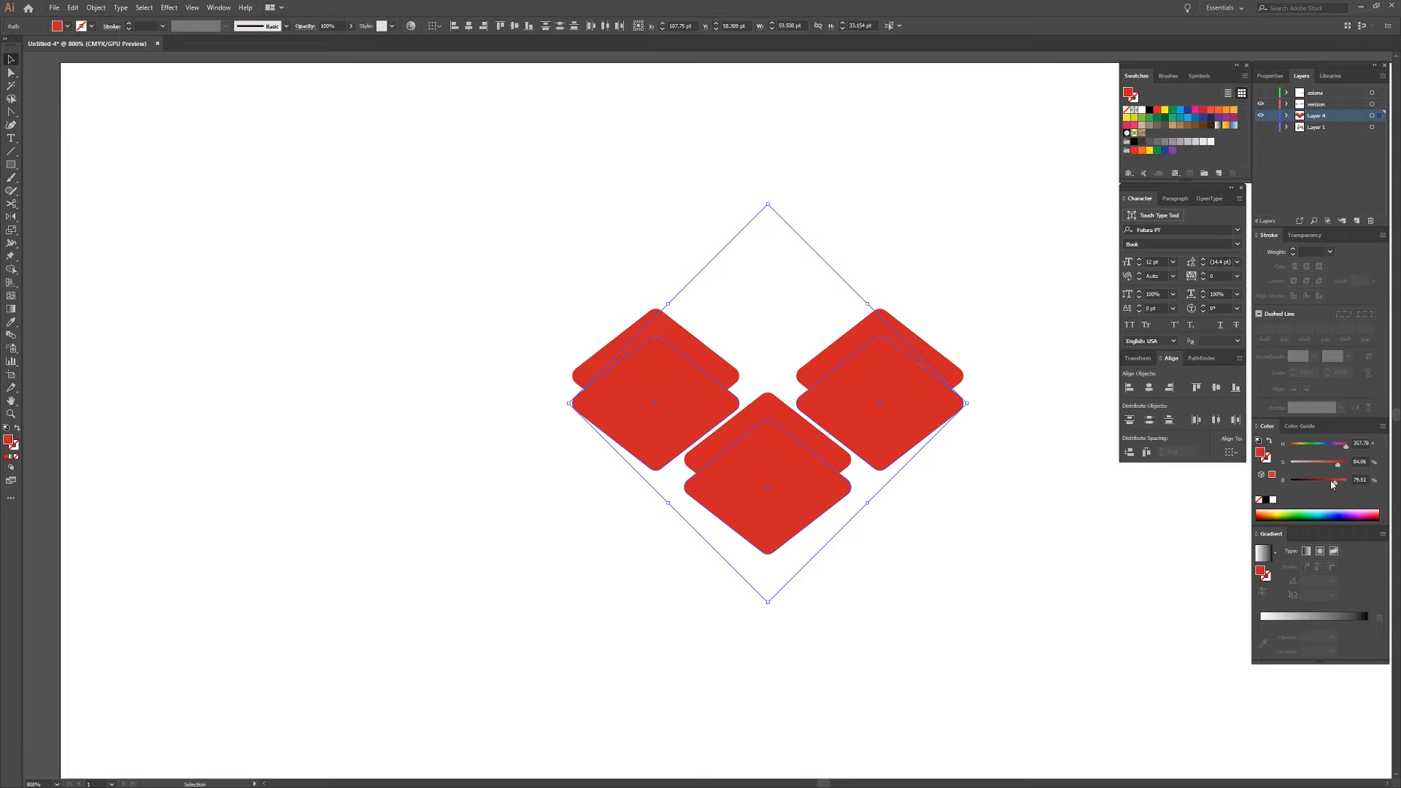
pyautogui.moveTo(1332, 484); pyautogui.dragTo(1327, 488)
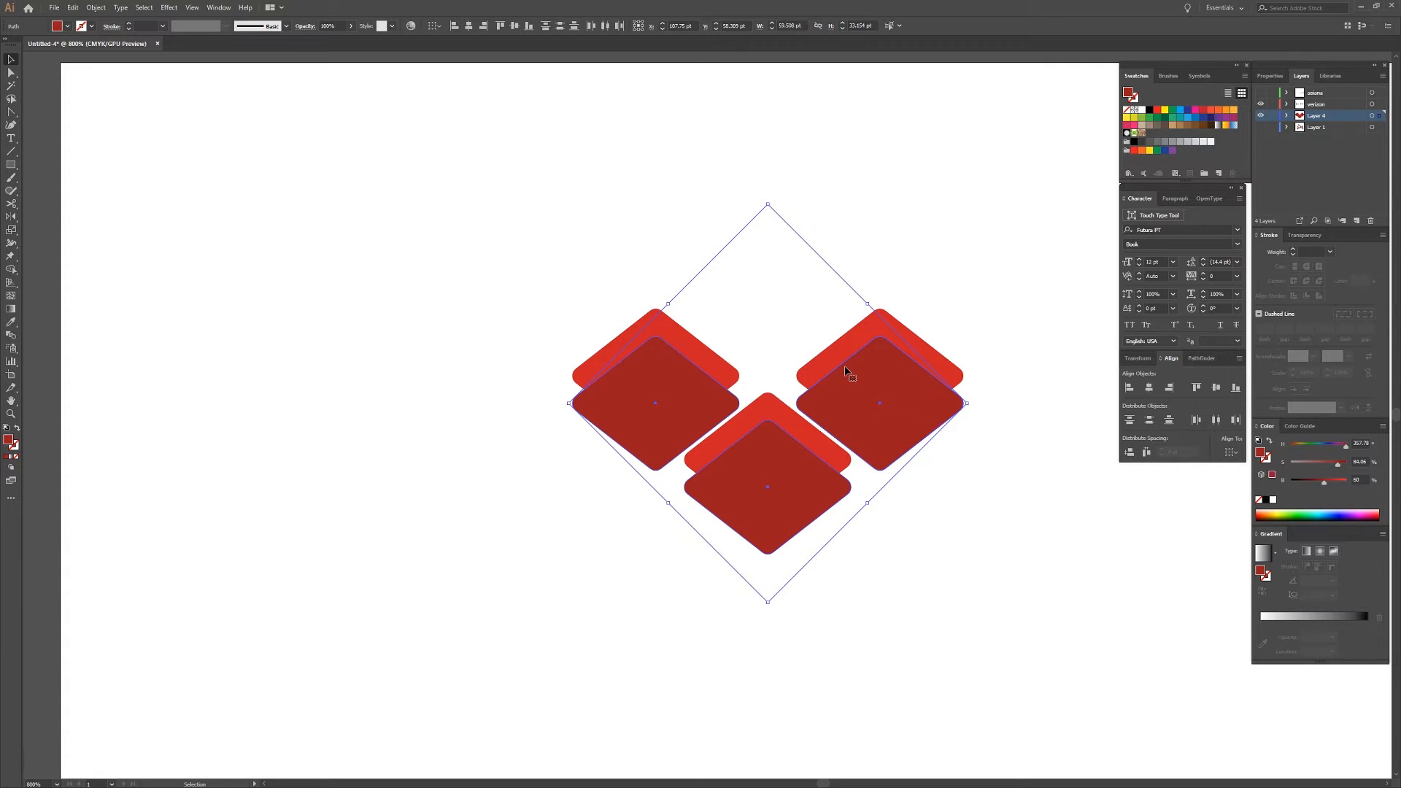
# Send the three dark red diamonds to the back, behind the brighter ones.
pyautogui.press('ctrl')
pyautogui.rightClick(845, 368)
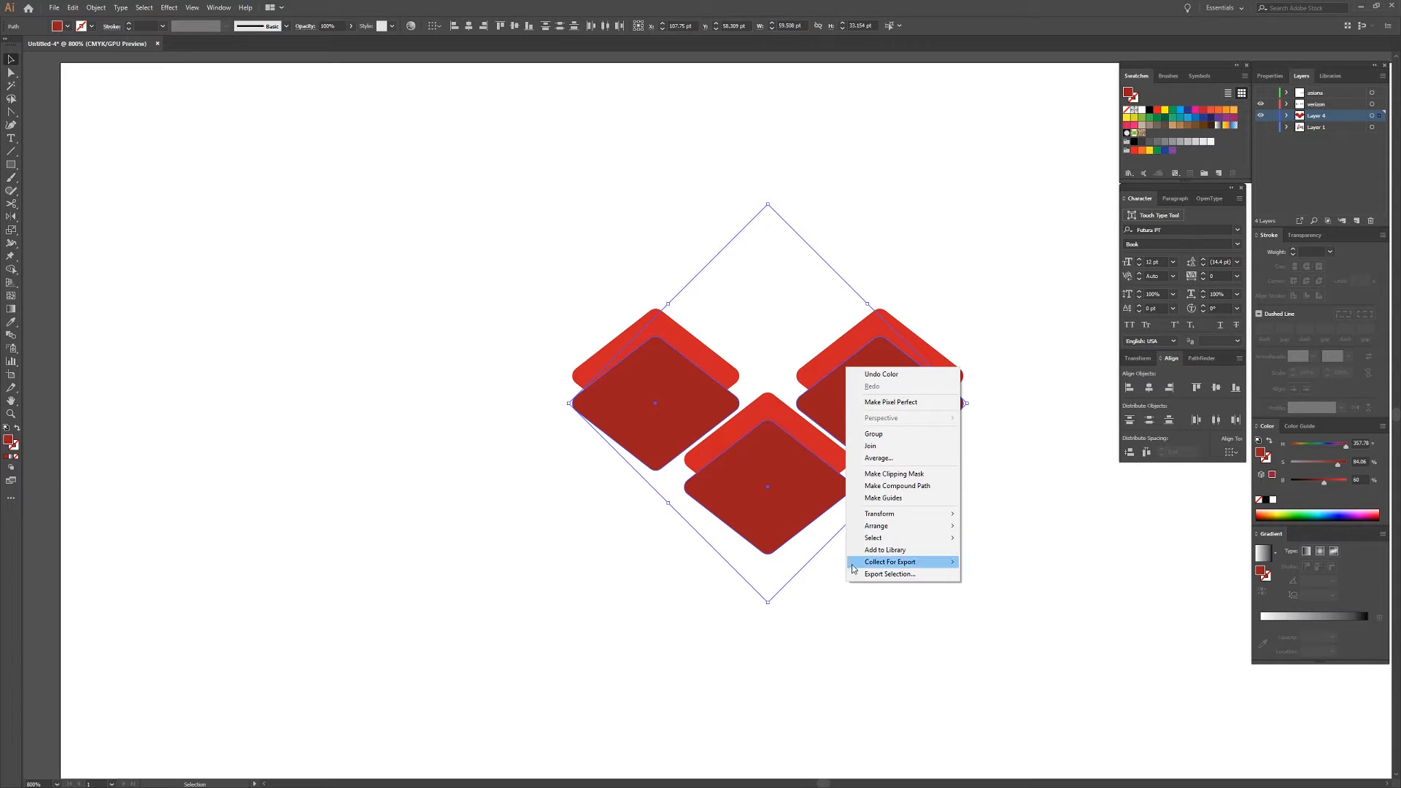
pyautogui.moveTo(903, 527)
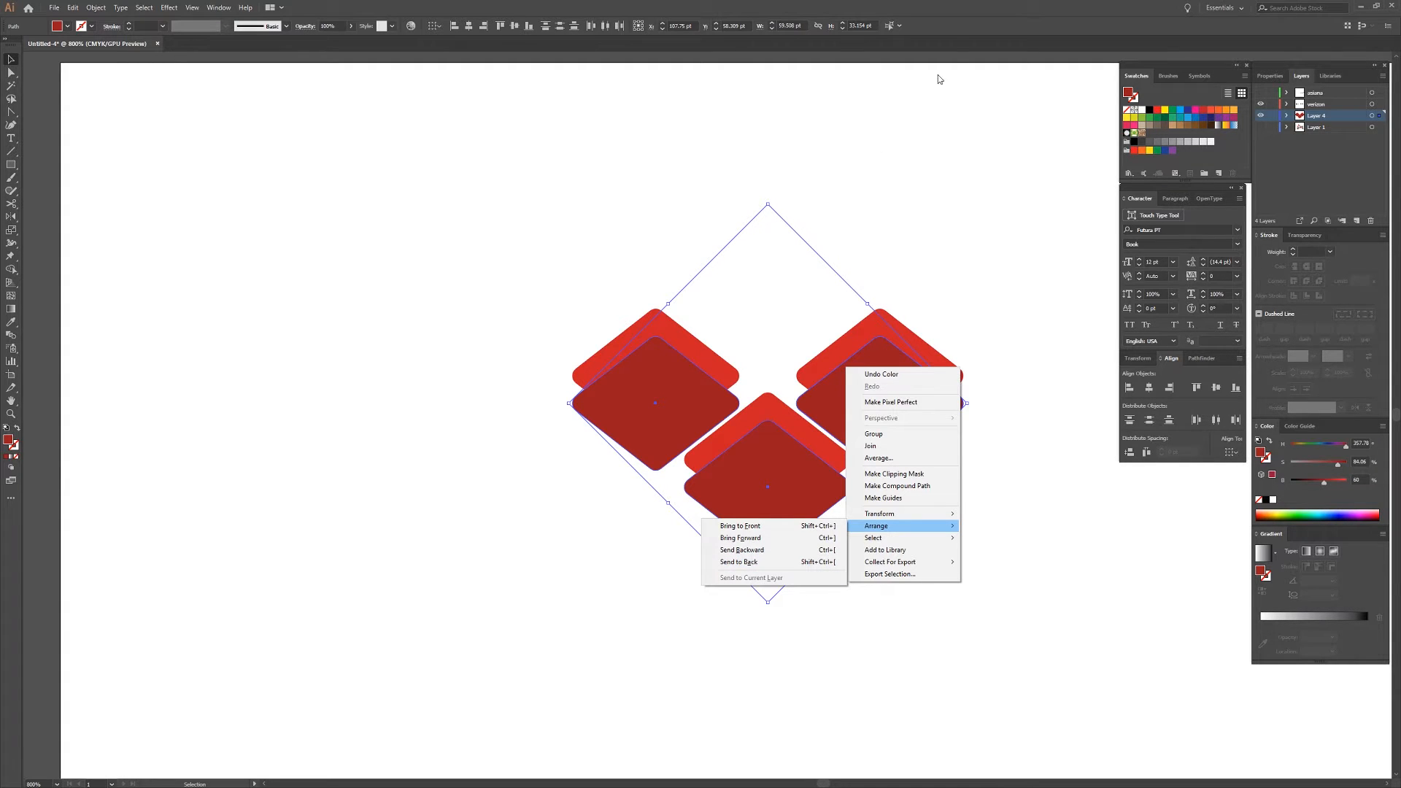
pyautogui.click(954, 20)
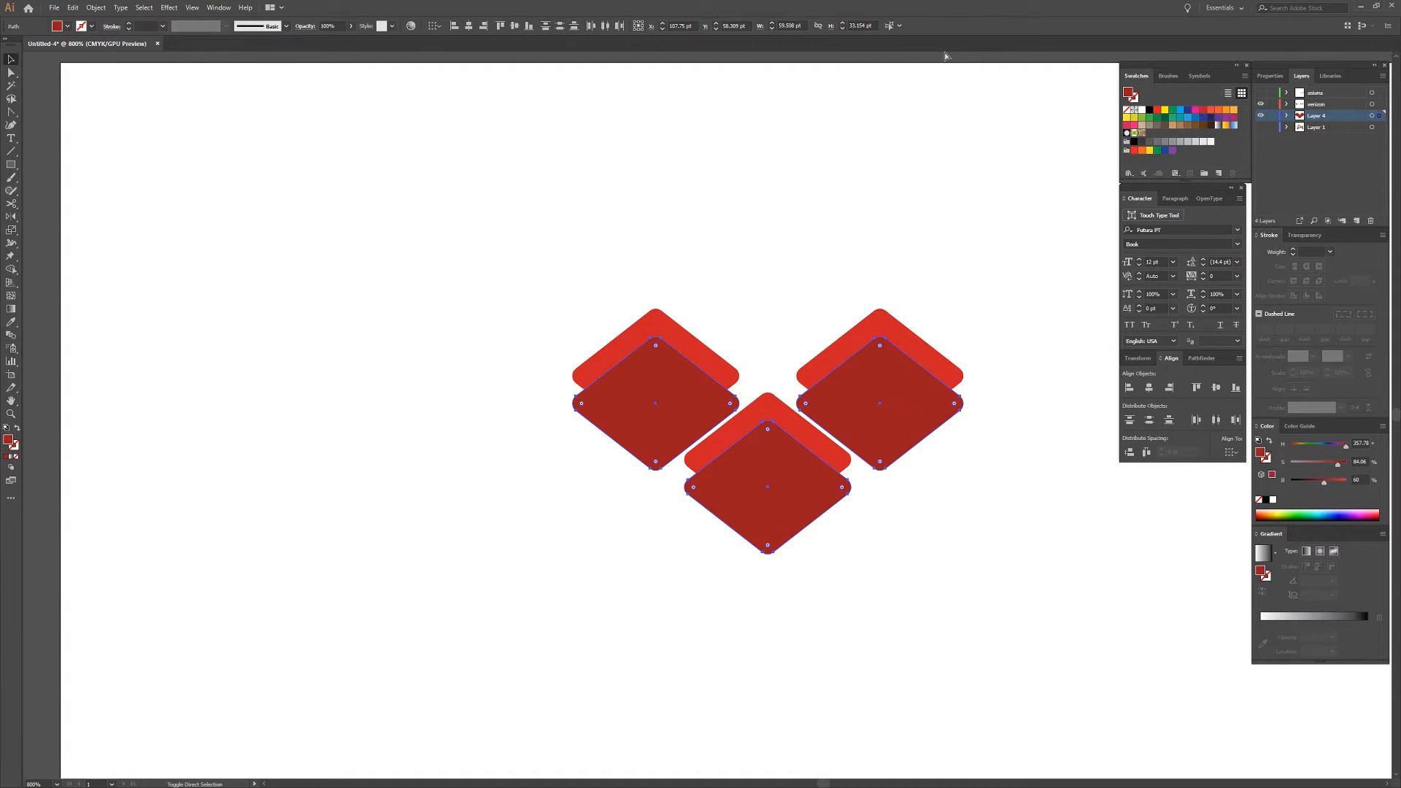
pyautogui.hotkey('ctrl', 'shift', '[')
# Blend the bright and dark diamonds of the upper-right pair into one shaded 3D tile.
pyautogui.click(926, 375)
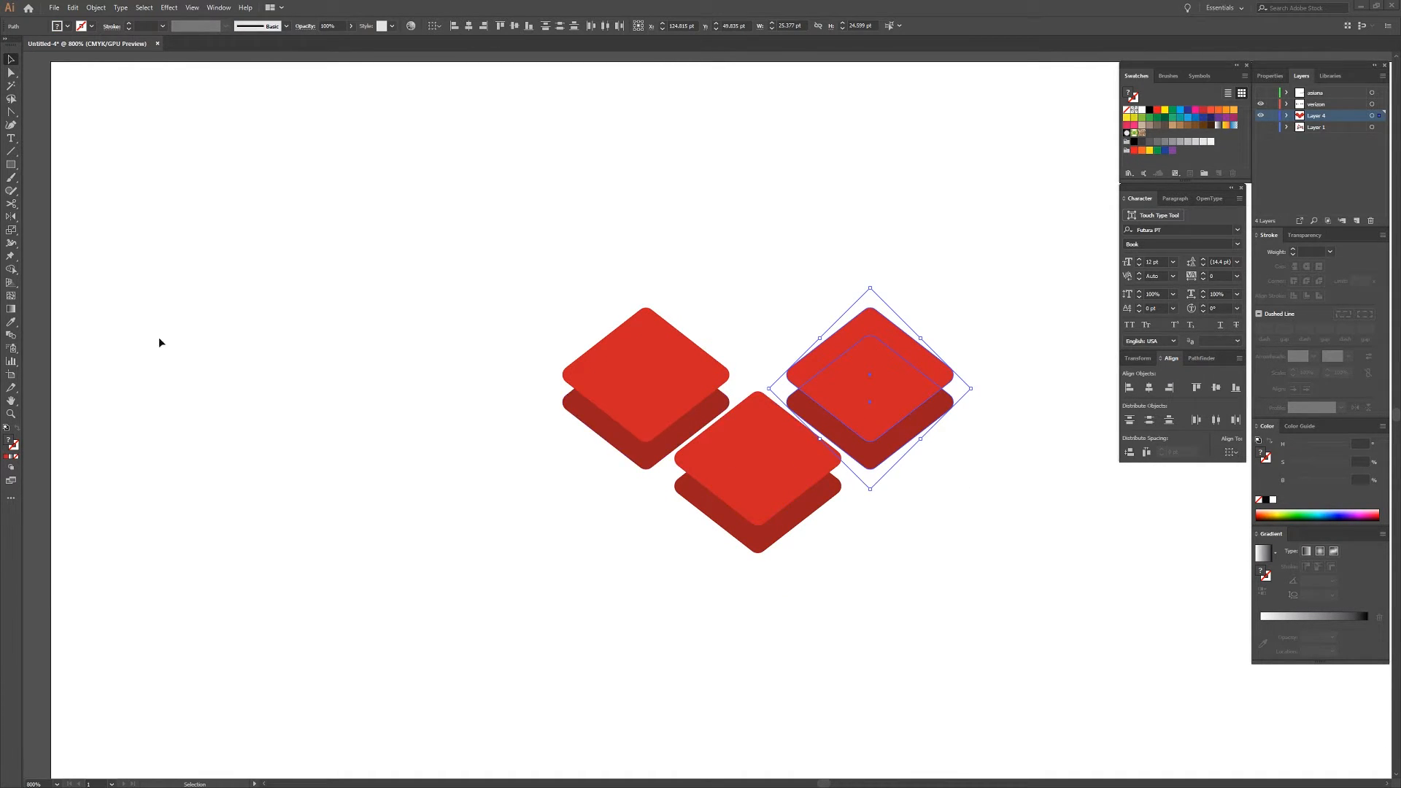
pyautogui.click(12, 337)
pyautogui.click(935, 367)
pyautogui.click(935, 414)
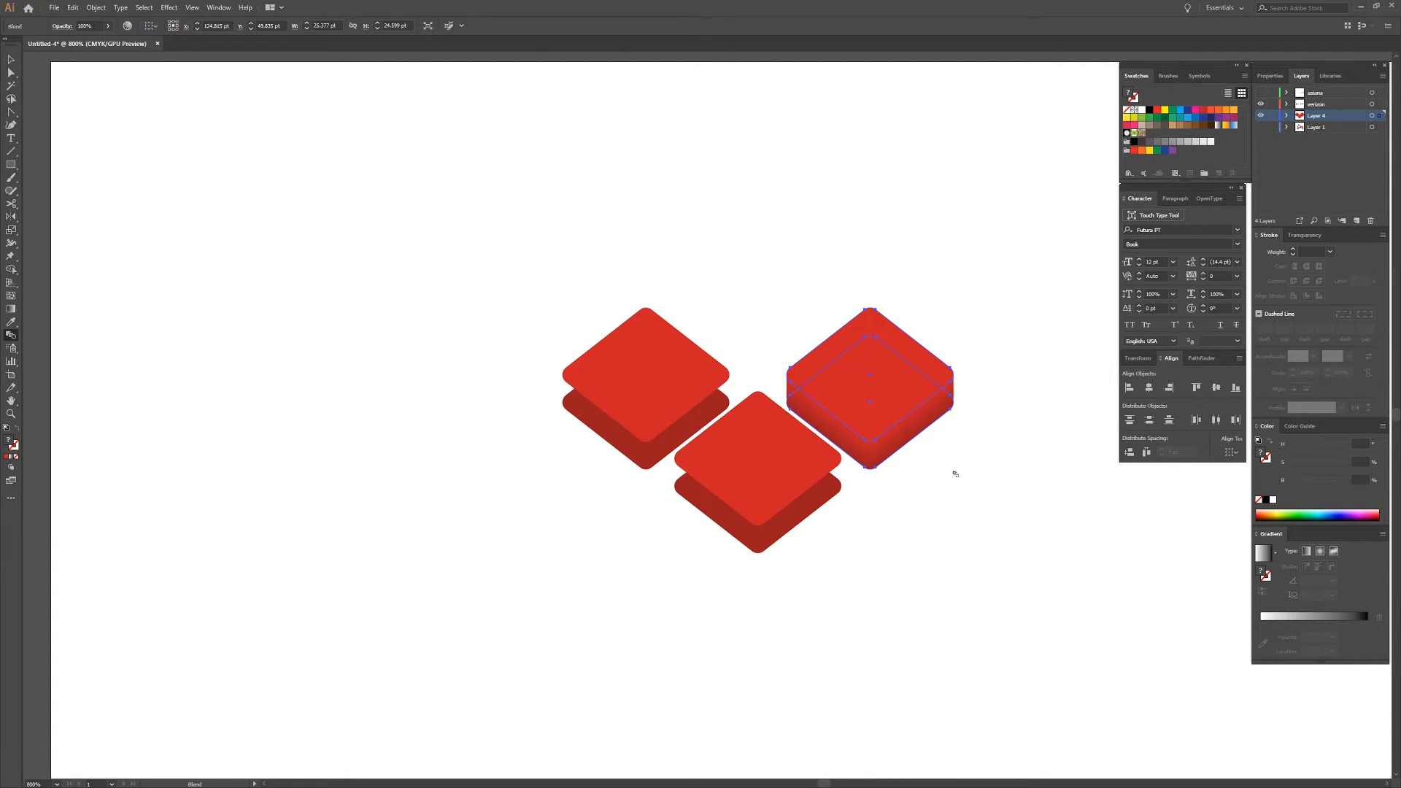
pyautogui.press('v')
pyautogui.click(997, 479)
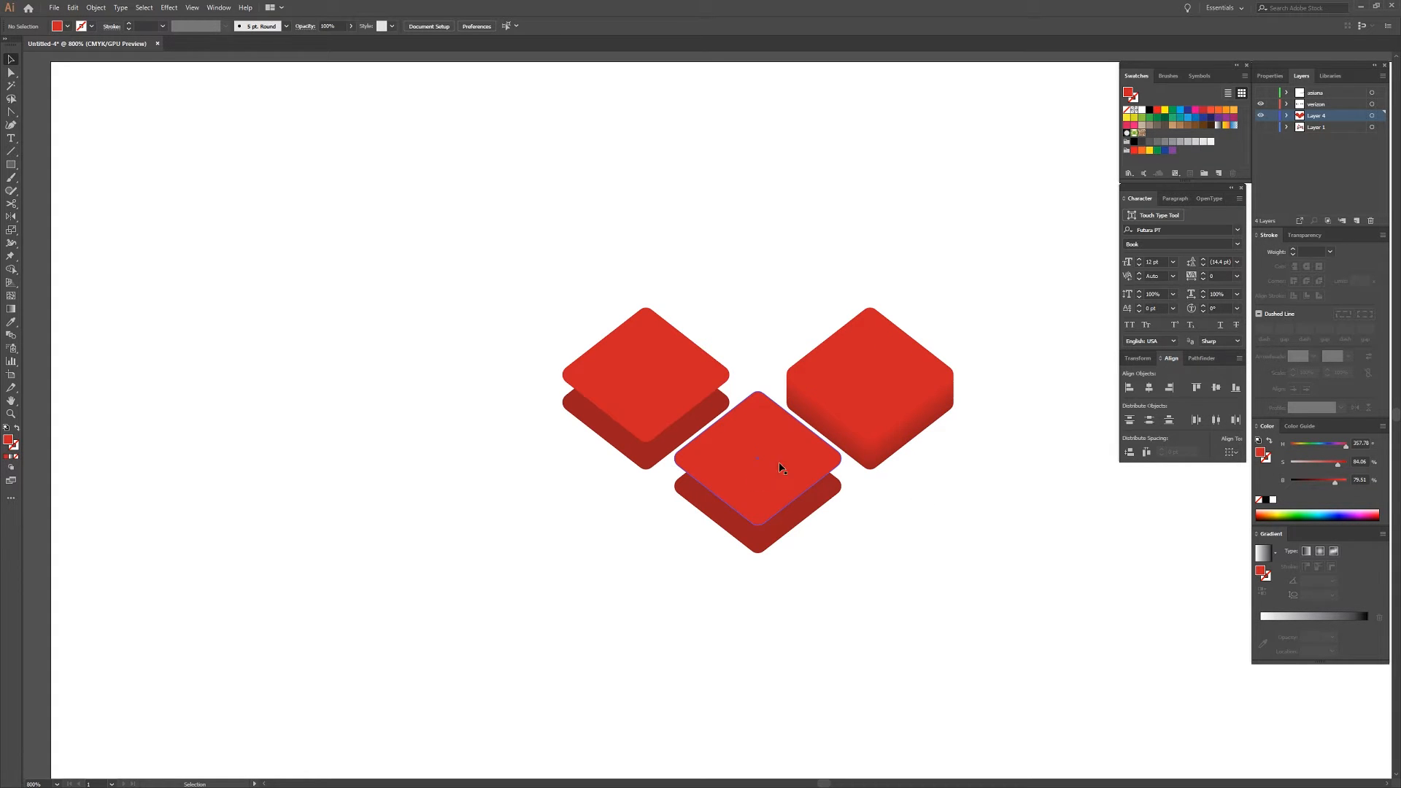
# Blend the bright and dark diamonds of the lower middle pair into a shaded 3D tile.
pyautogui.click(11, 336)
pyautogui.click(825, 471)
pyautogui.click(836, 462)
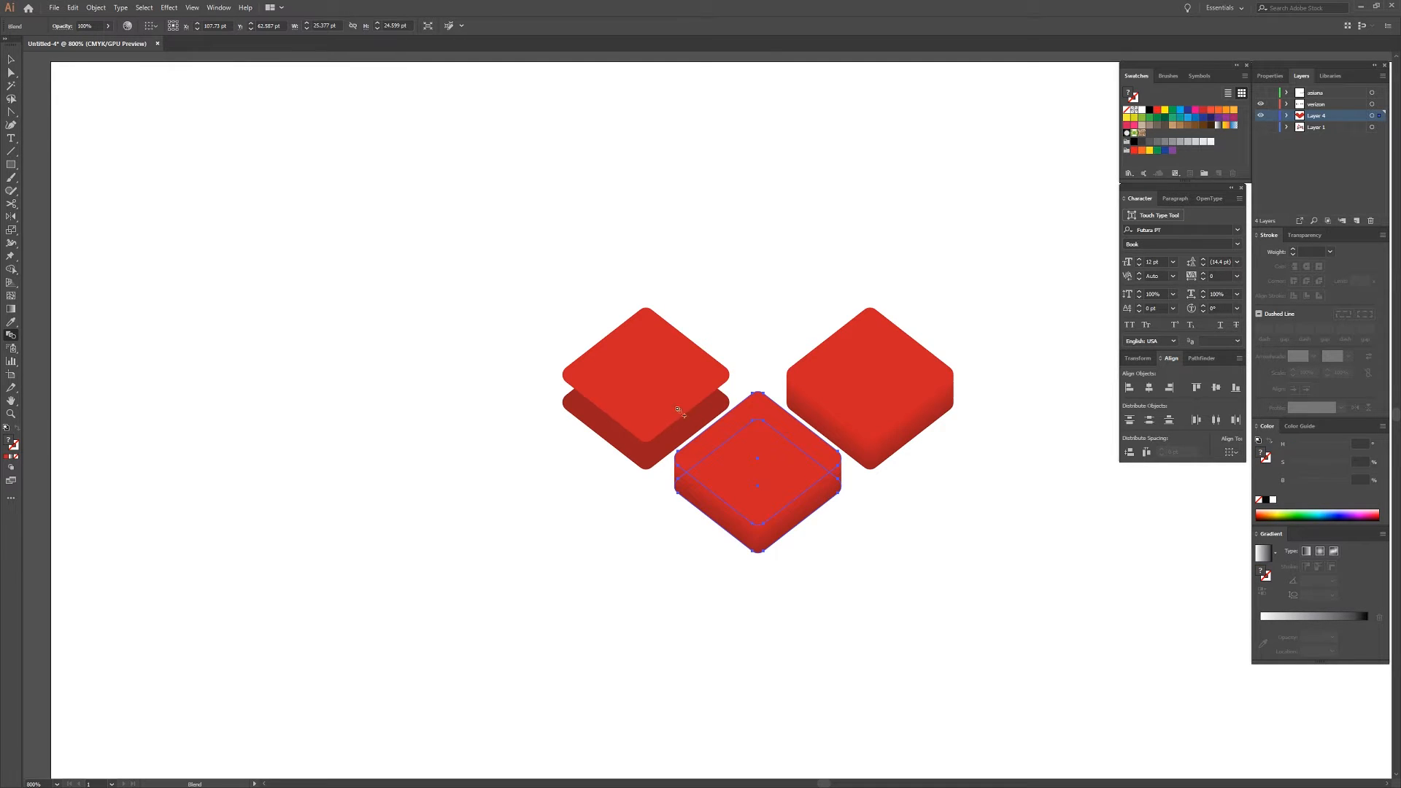
pyautogui.press('v')
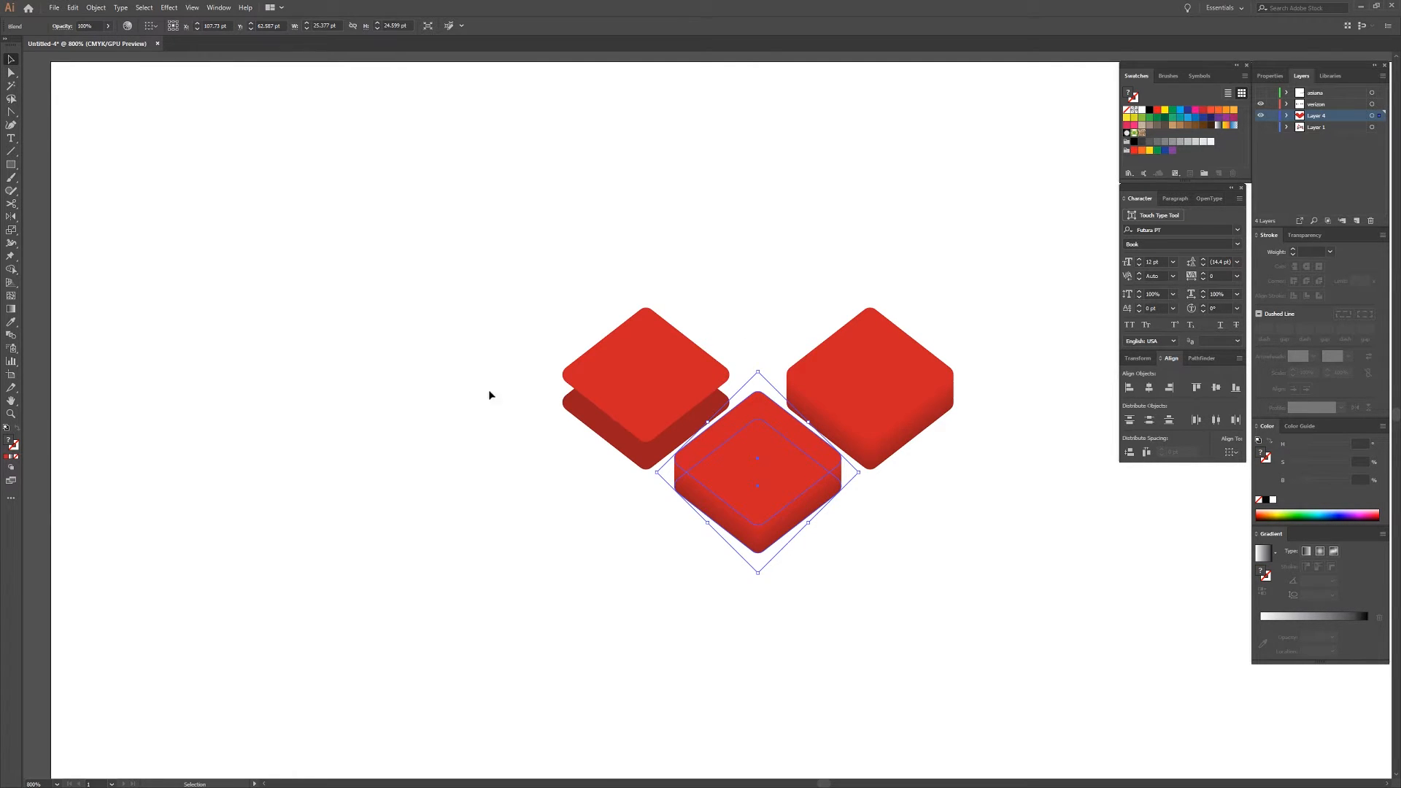
pyautogui.click(375, 385)
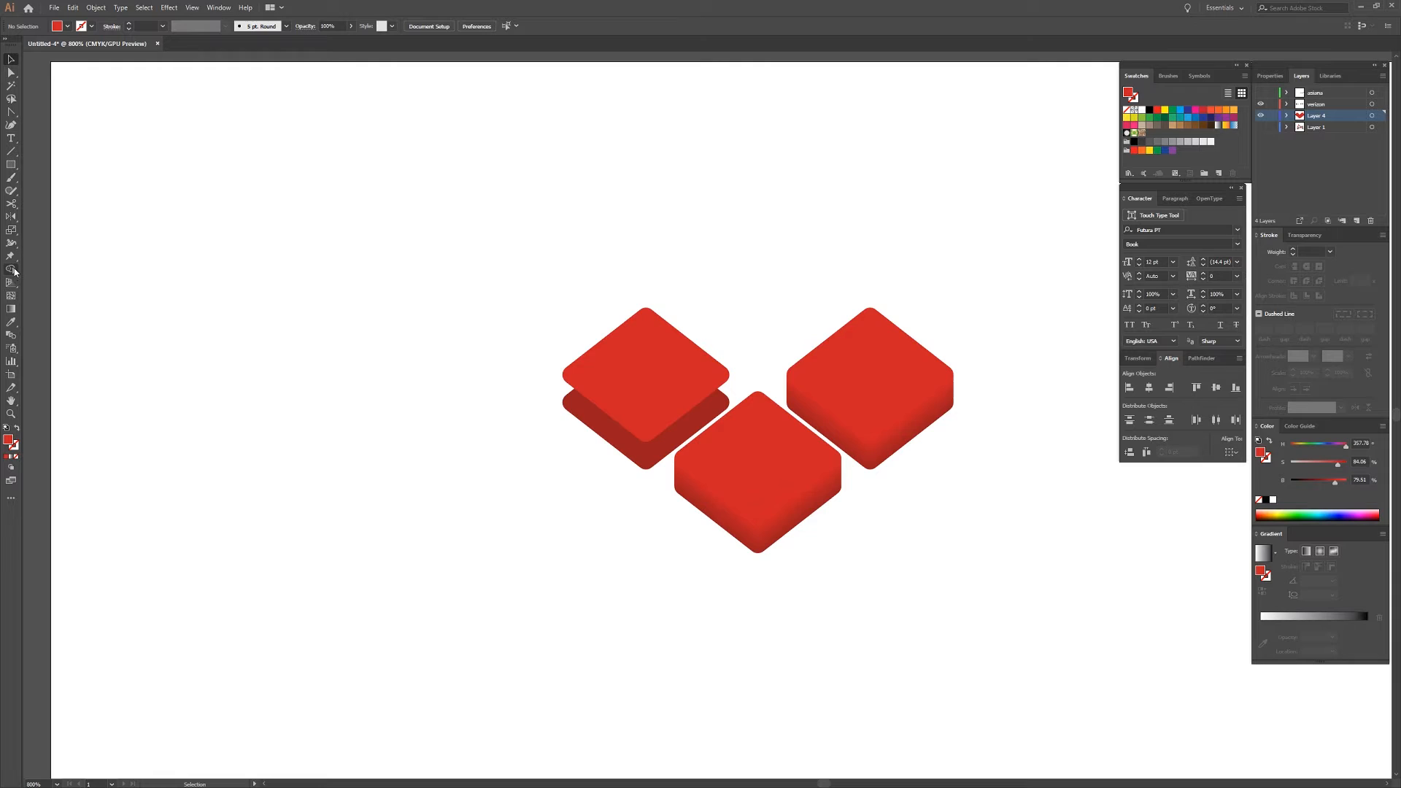
# Blend the bright and dark diamonds of the upper-left pair into a shaded 3D tile.
pyautogui.click(11, 334)
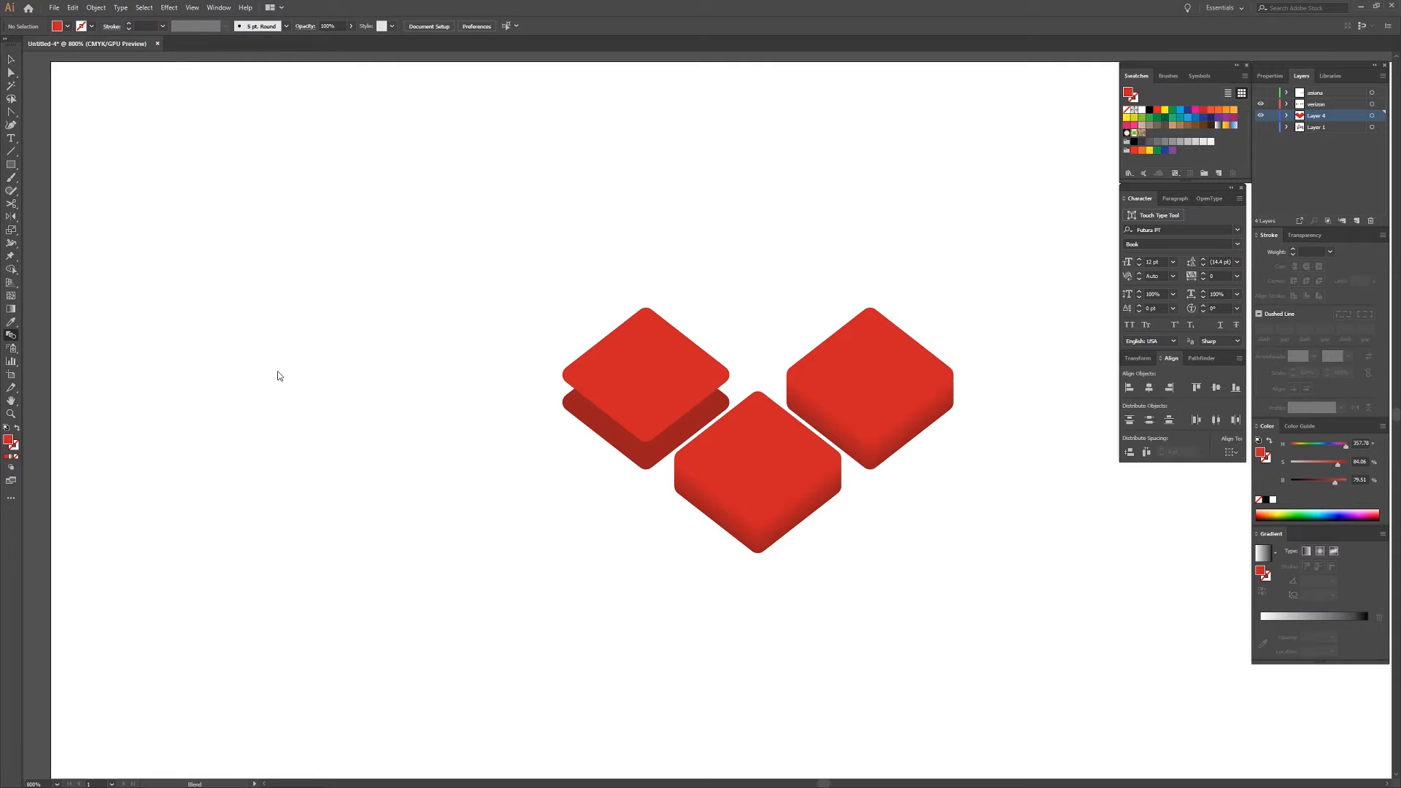
pyautogui.click(708, 377)
pyautogui.click(705, 412)
pyautogui.press('v')
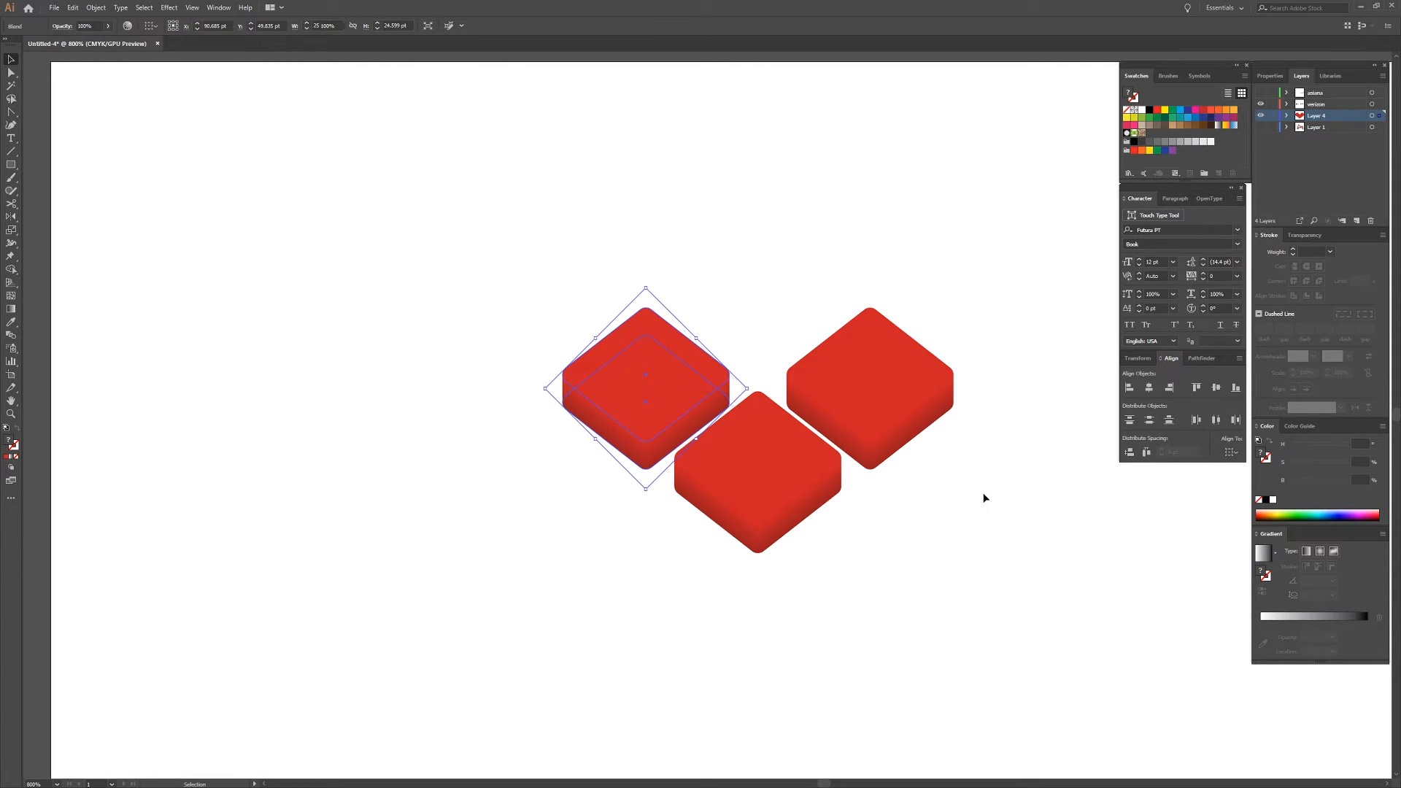
pyautogui.click(1000, 510)
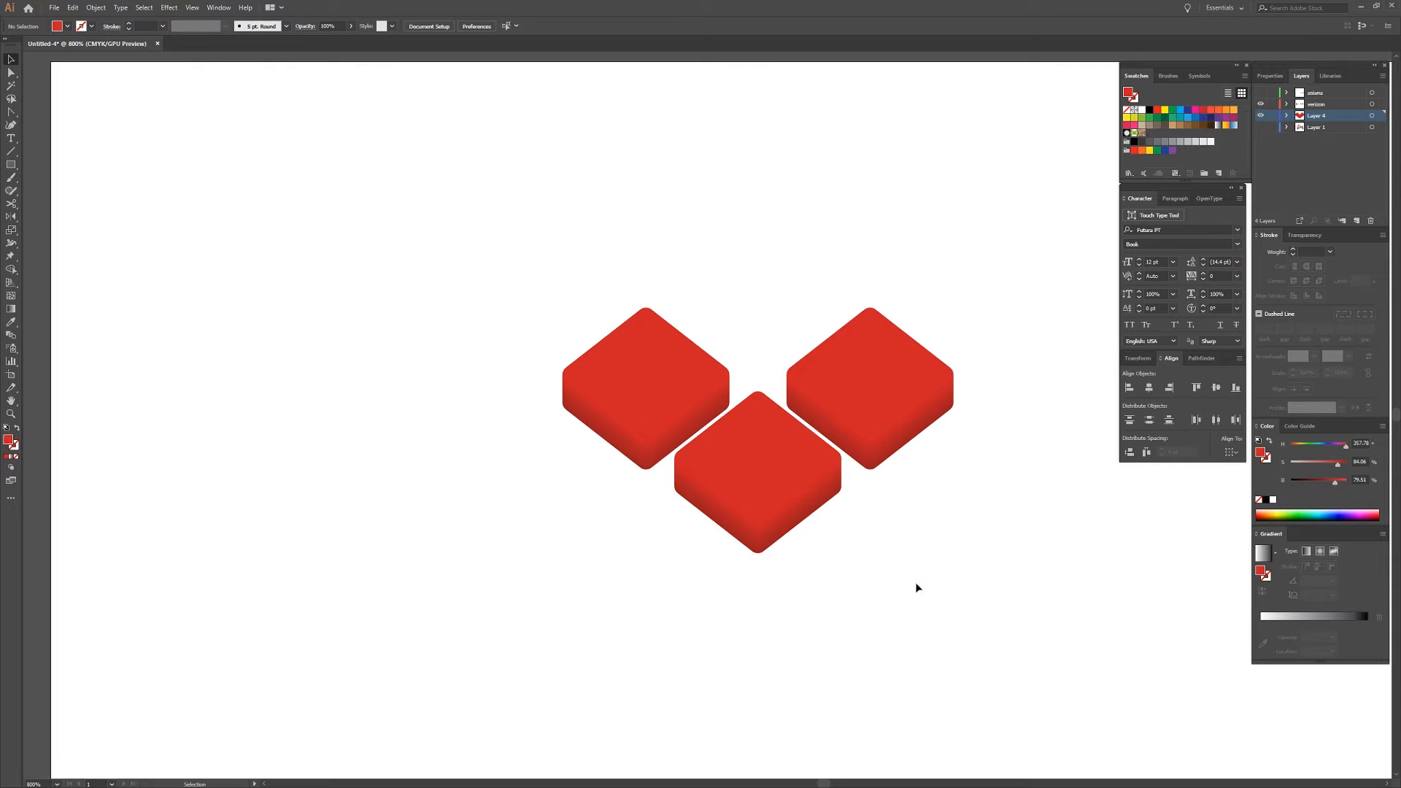
pyautogui.scroll(-3, 917, 587)
pyautogui.hscroll(3, 917, 587)
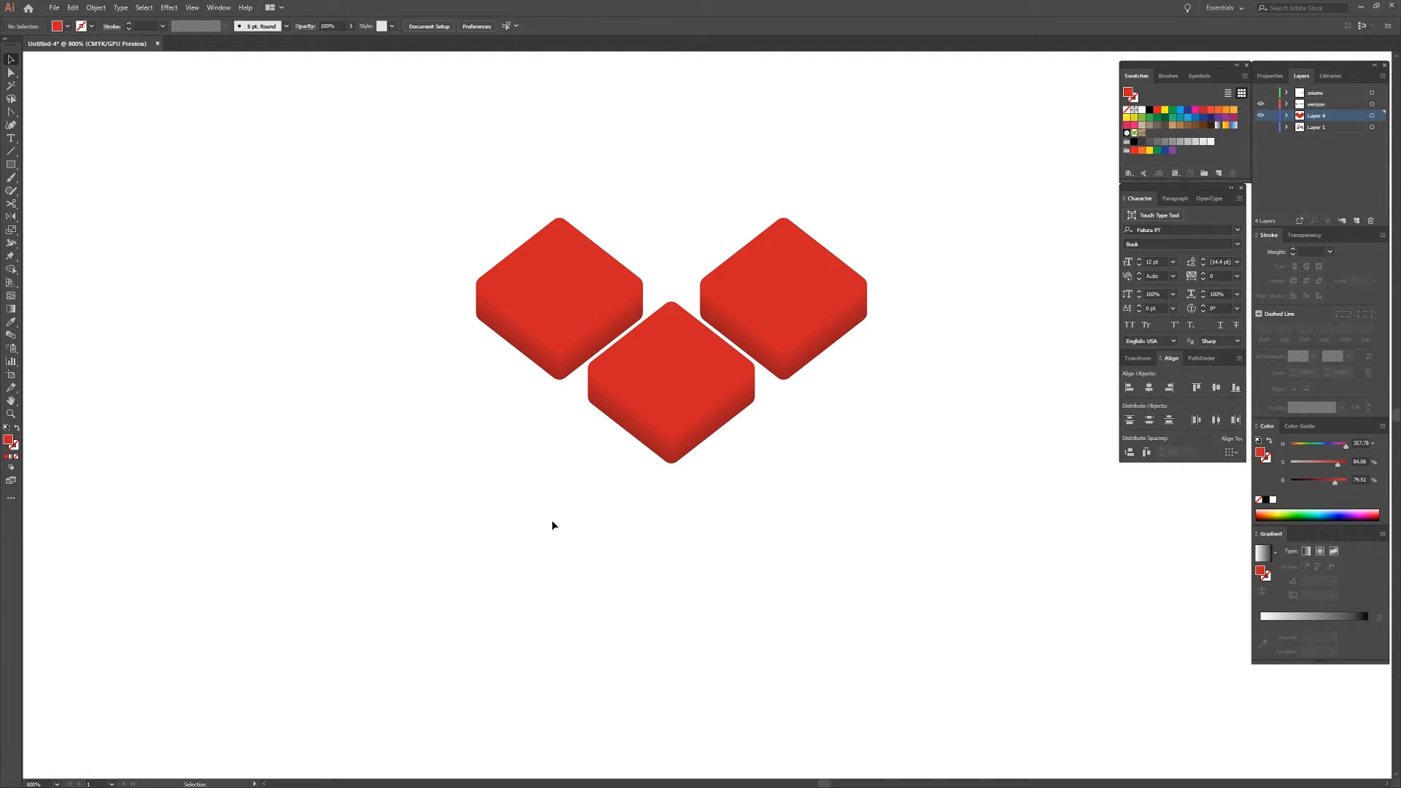
pyautogui.scroll(-2, 552, 525)
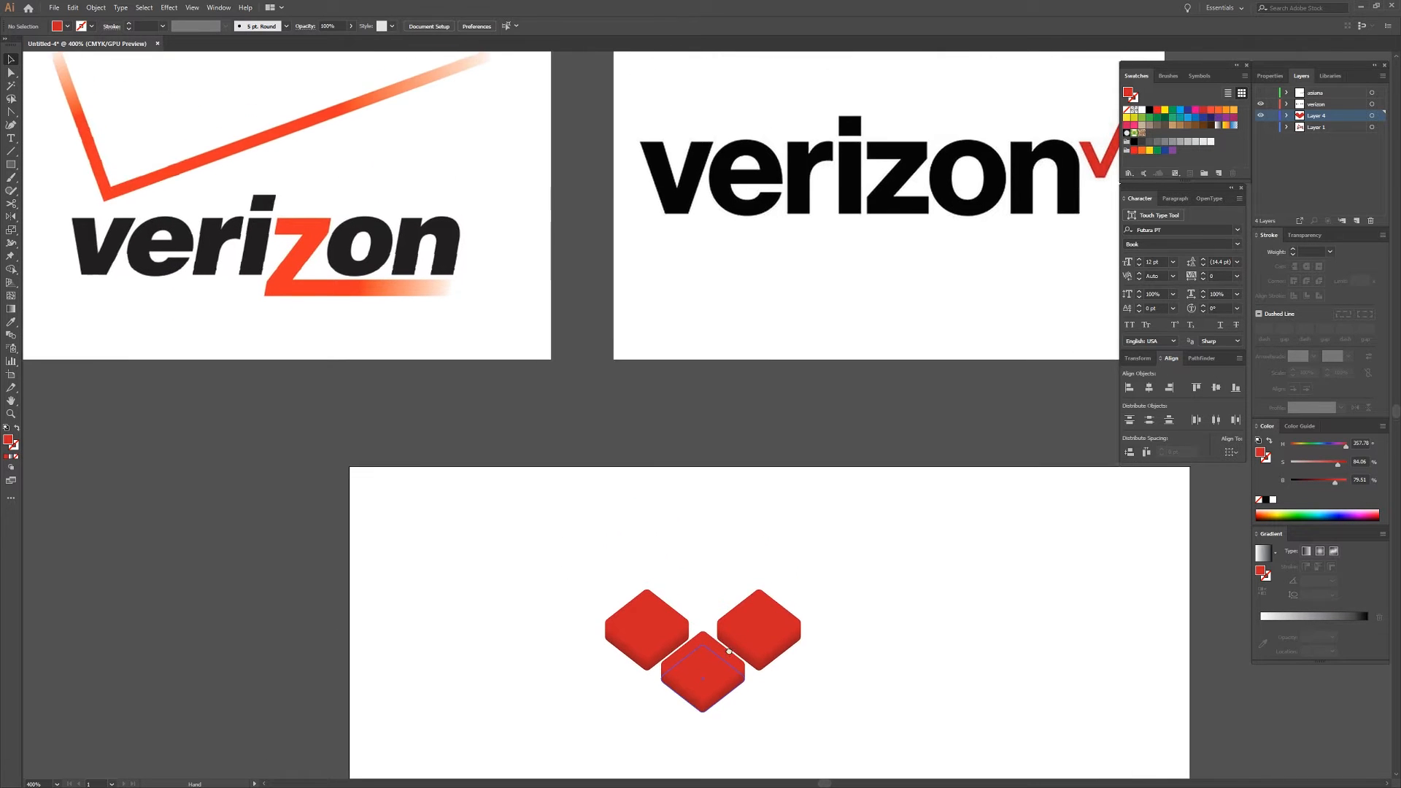